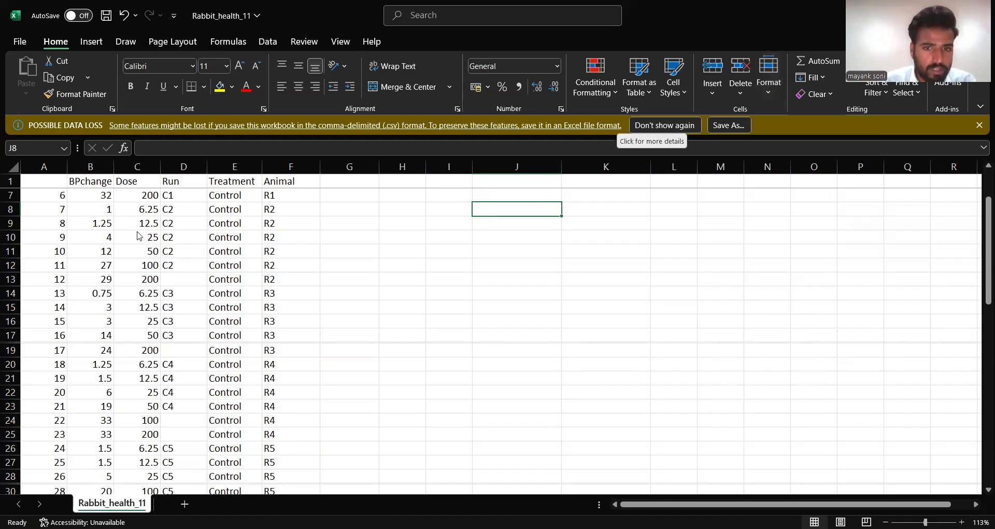
- Add the header AVERAGE in cell G1, beside the Animal column
scroll(281, 286, "down", 2)
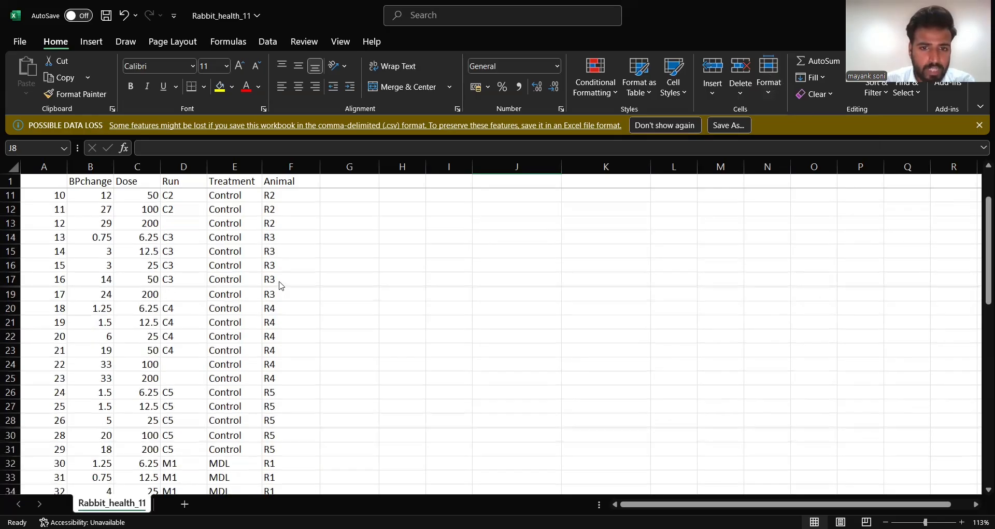
scroll(281, 286, "up", 2)
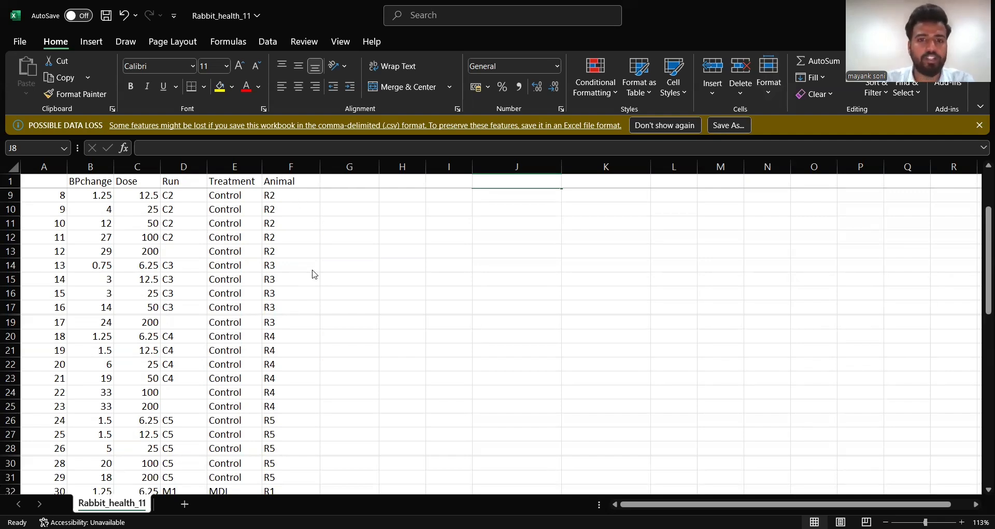
scroll(215, 248, "up", 3)
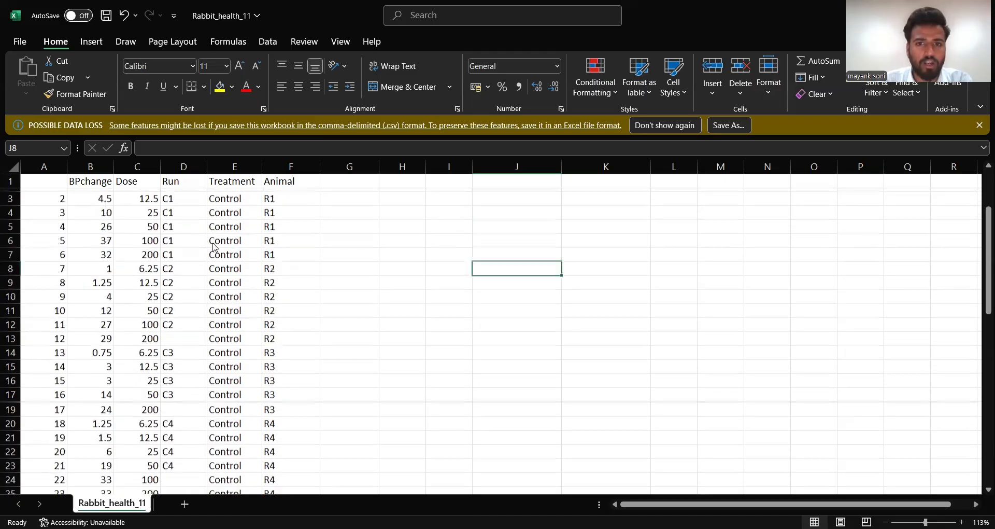
scroll(214, 247, "down", 7)
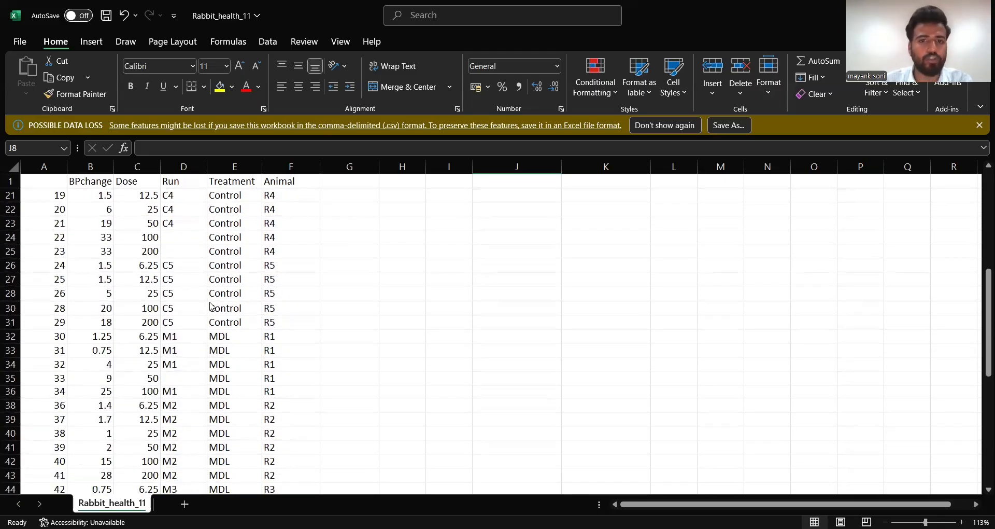
scroll(271, 310, "up", 4)
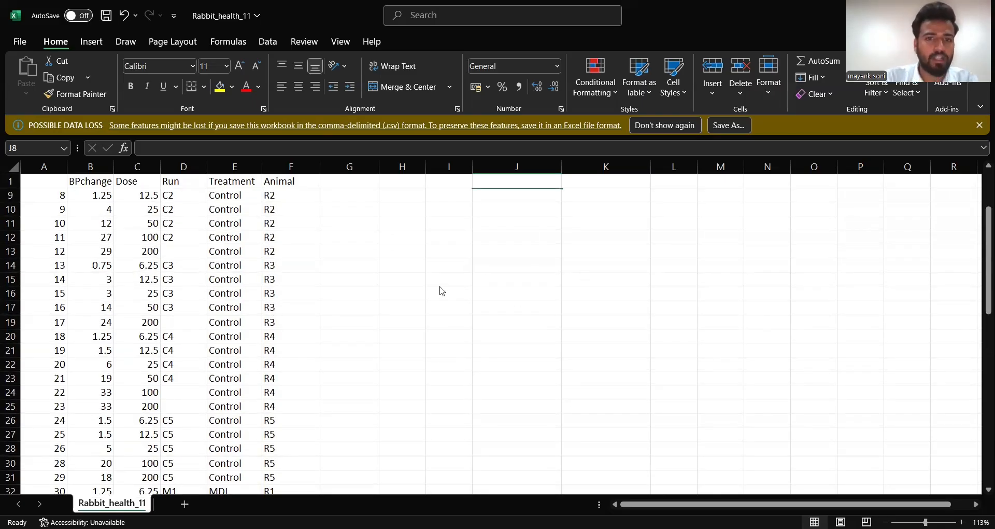
scroll(371, 278, "up", 3)
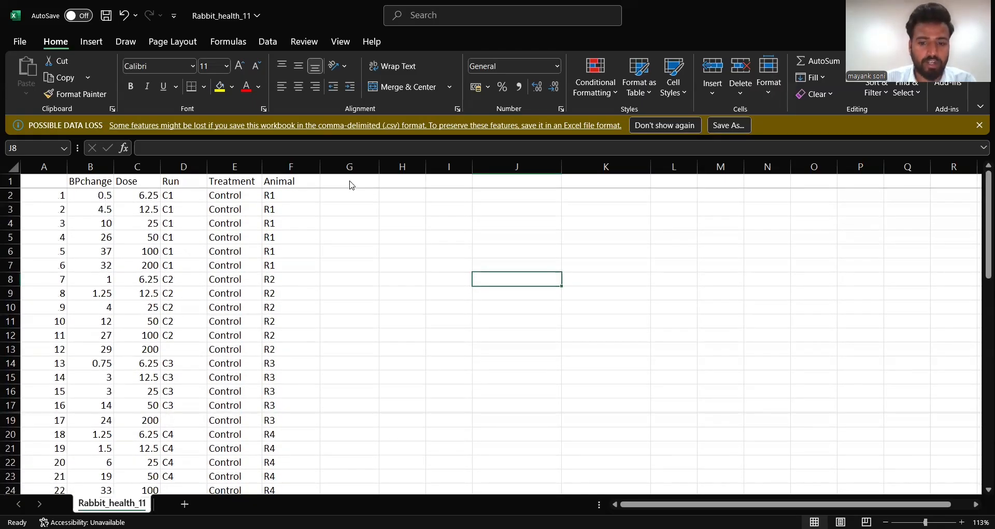
left_click(349, 180)
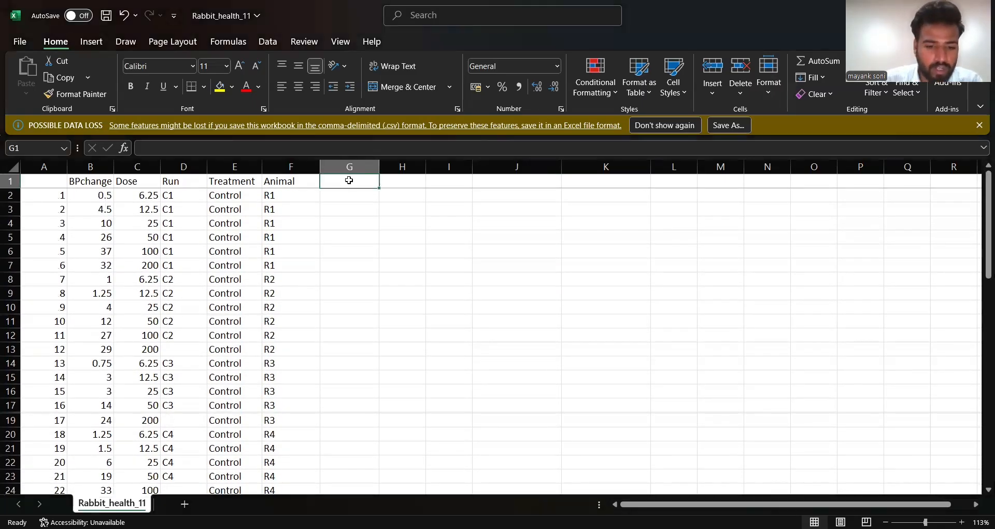
type("AVERAGE")
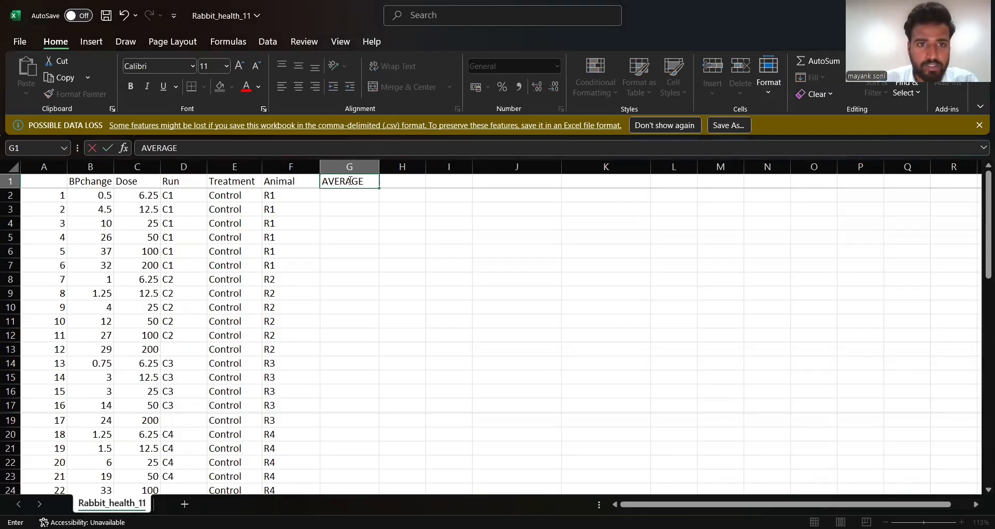
- Calculate the mean of the BPchange column in cell G3 with the formula =AVERAGE(B2:B61)
left_click(343, 213)
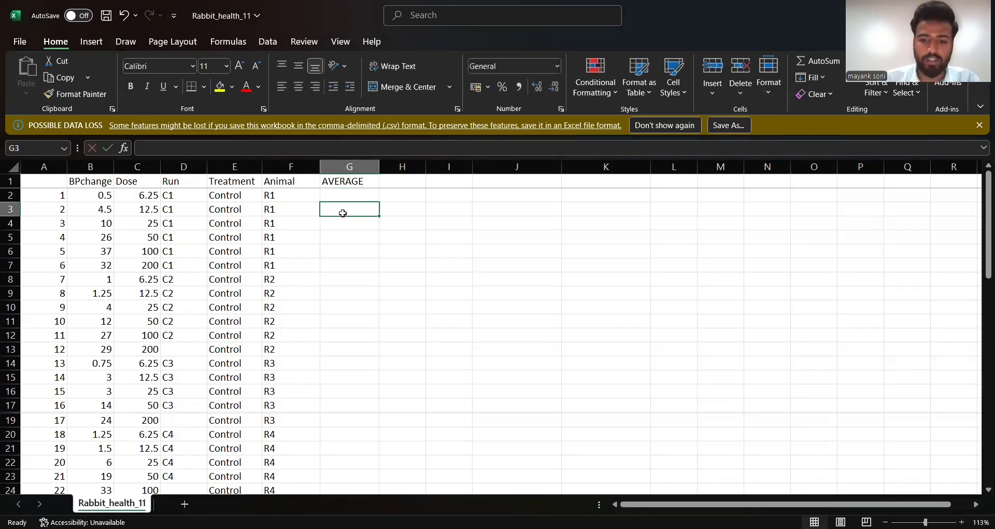
type("=")
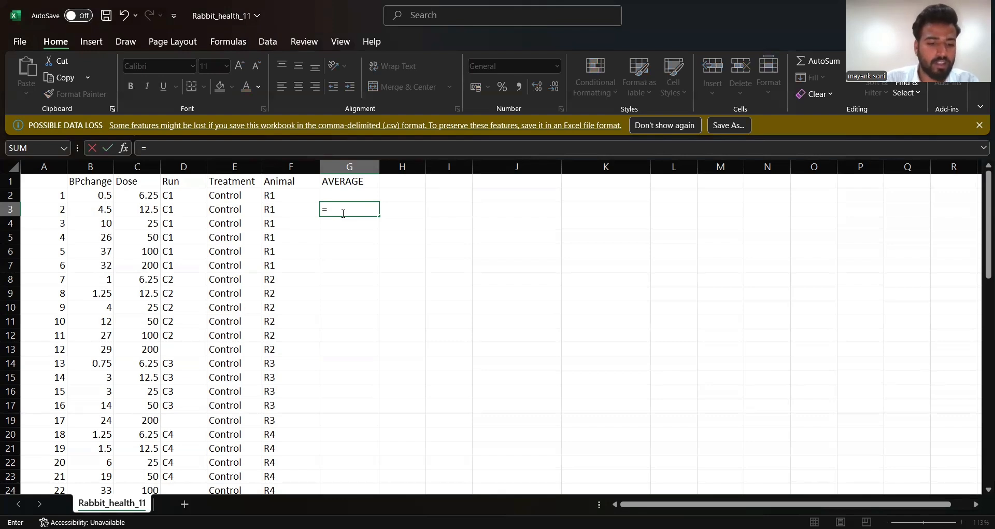
type("A")
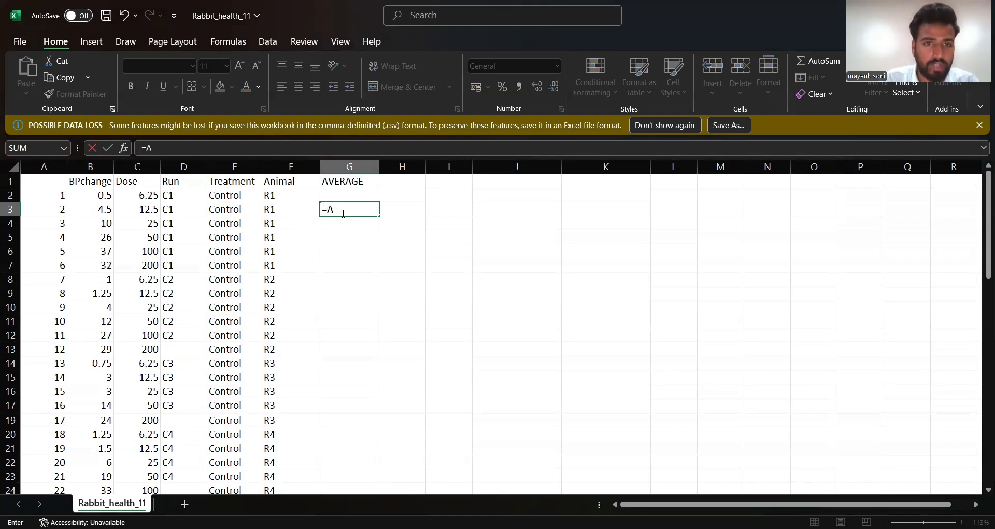
type("VERA")
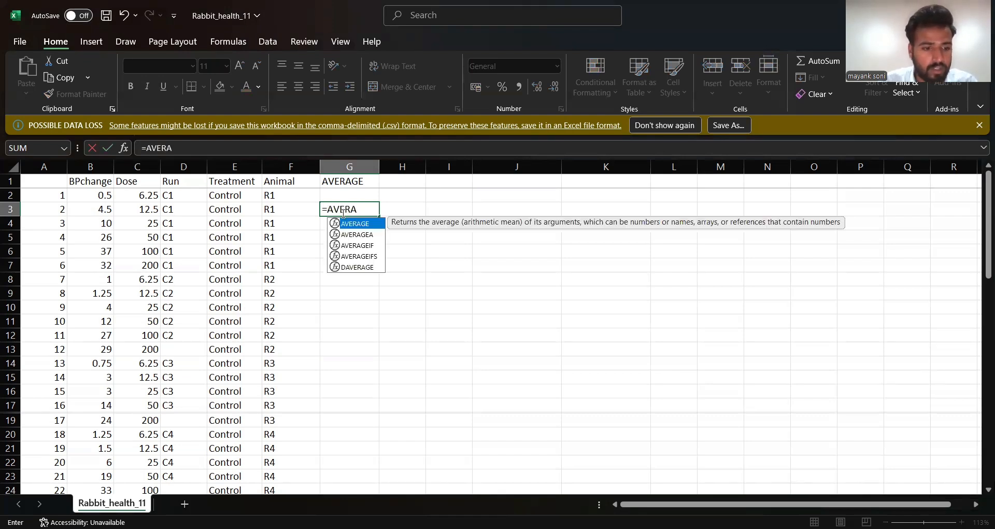
key("Tab")
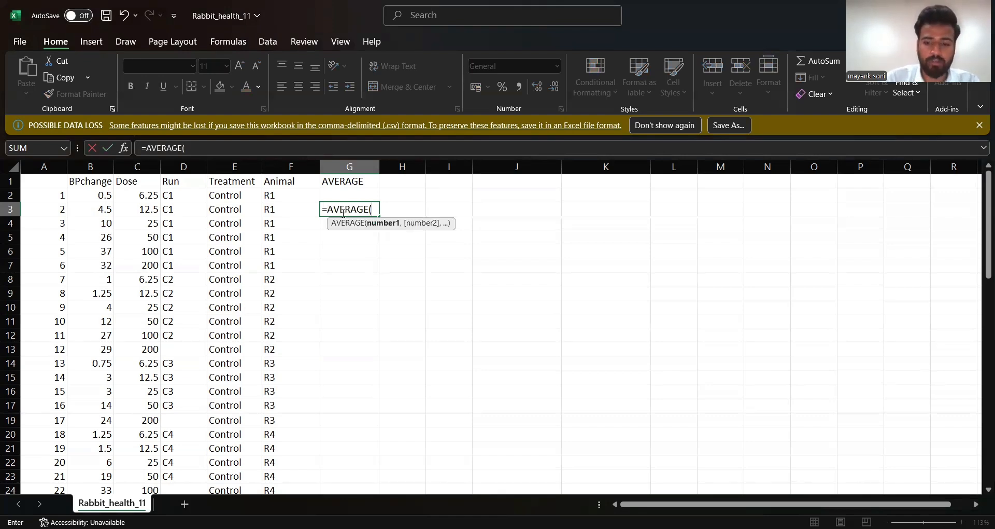
left_click(100, 197)
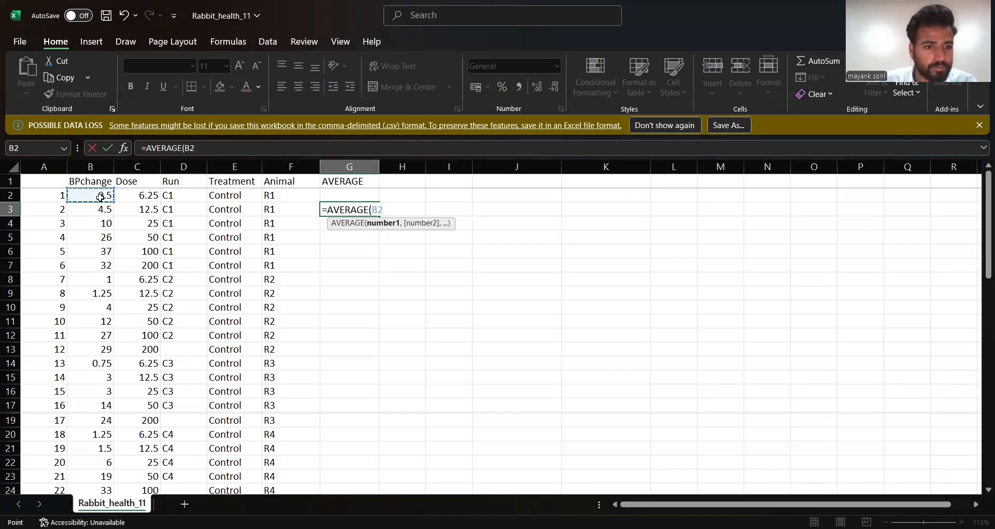
key("ctrl+shift+Down")
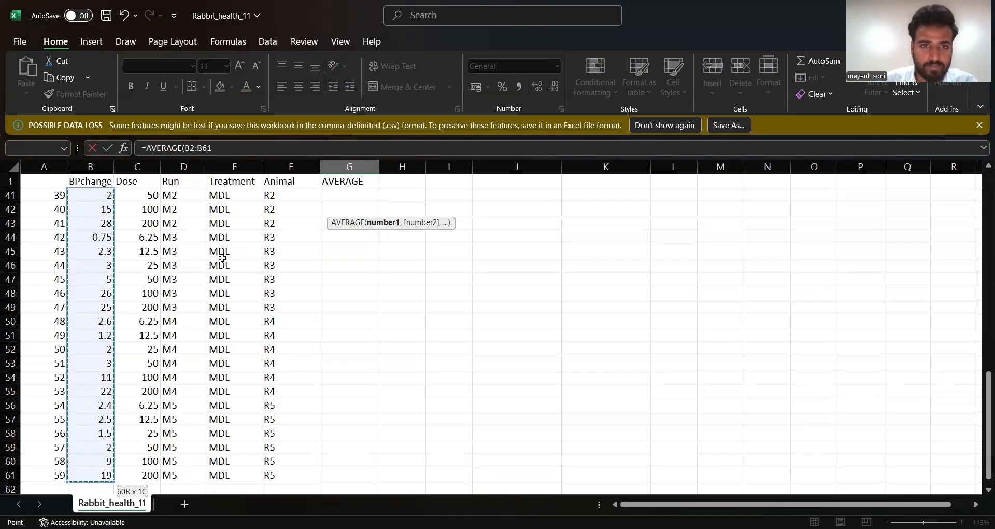
scroll(287, 293, "up", 13)
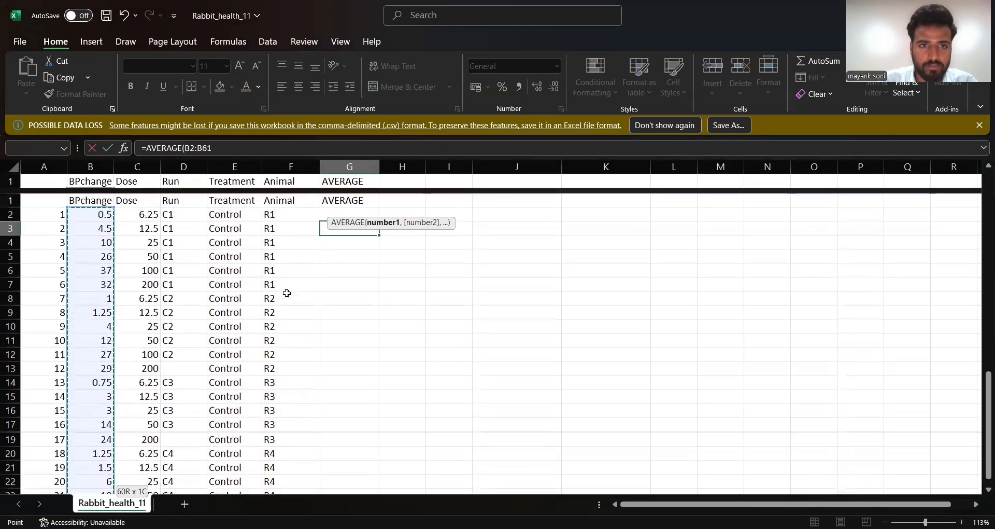
type(")")
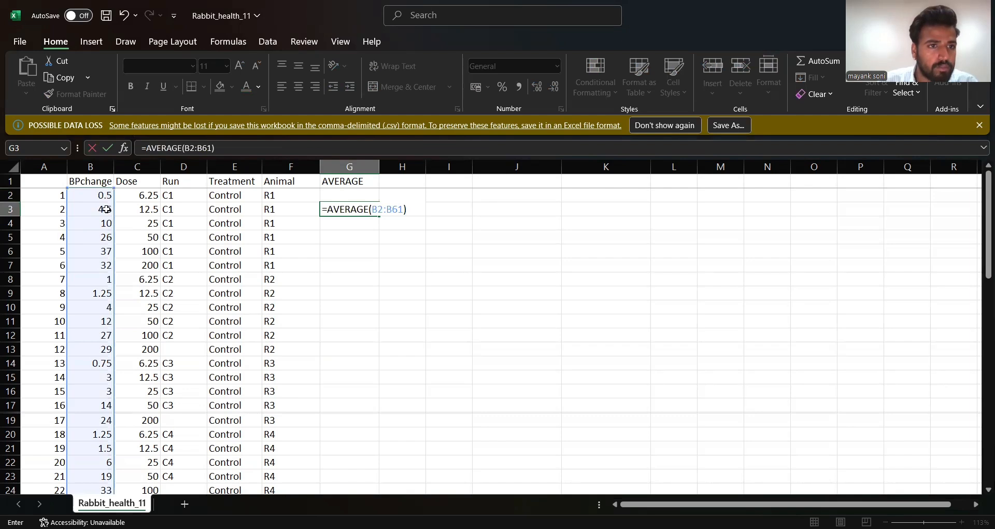
scroll(106, 209, "down", 17)
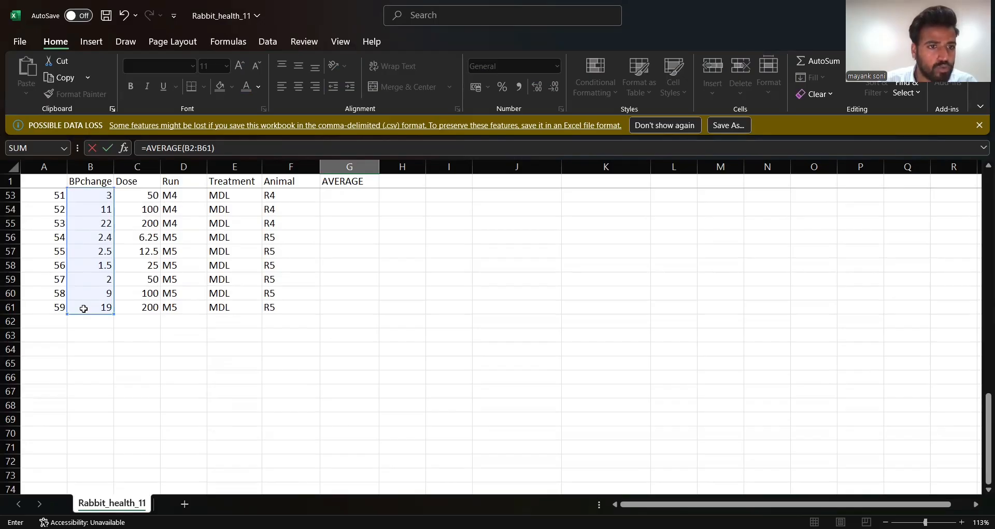
scroll(109, 305, "up", 17)
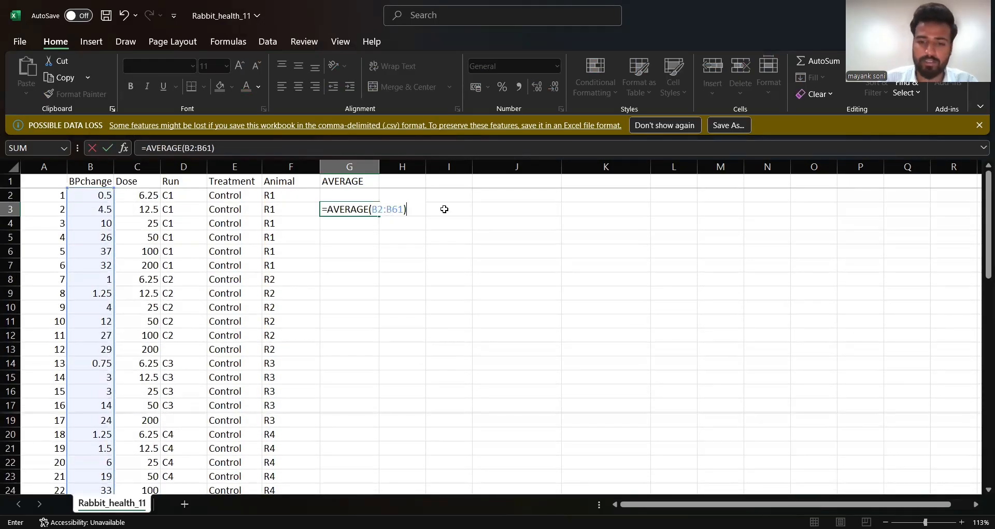
key("Return")
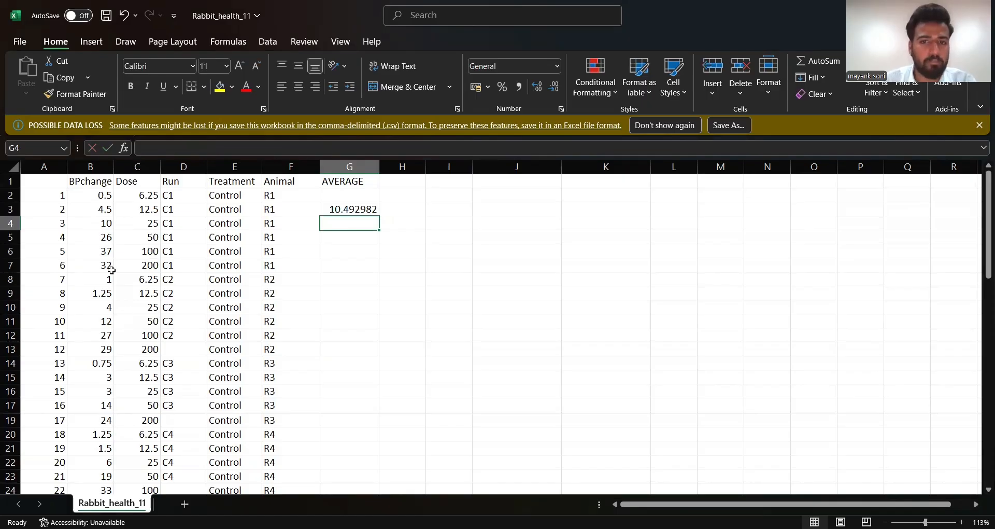
- Start a SUBTOTAL formula in cell G7 with function number 1 for AVERAGE
scroll(113, 387, "down", 7)
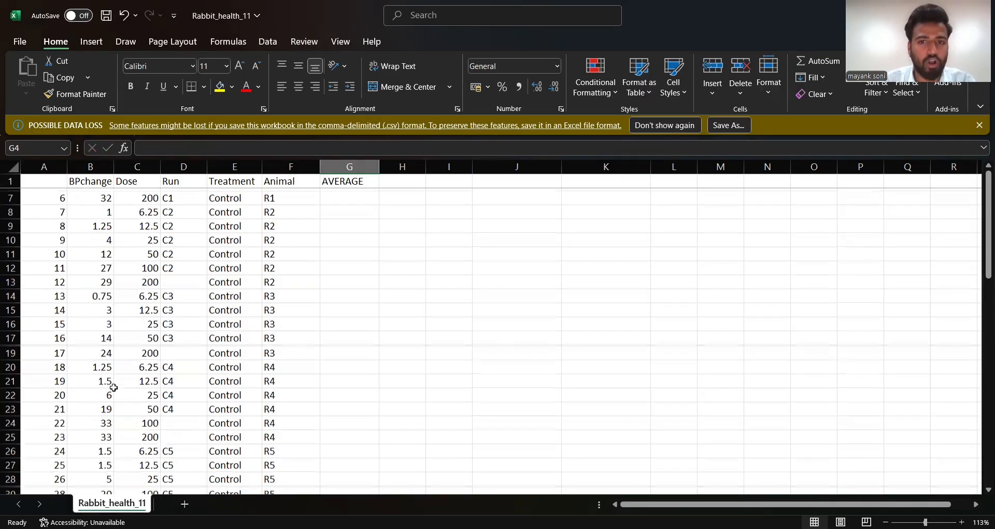
scroll(109, 384, "up", 7)
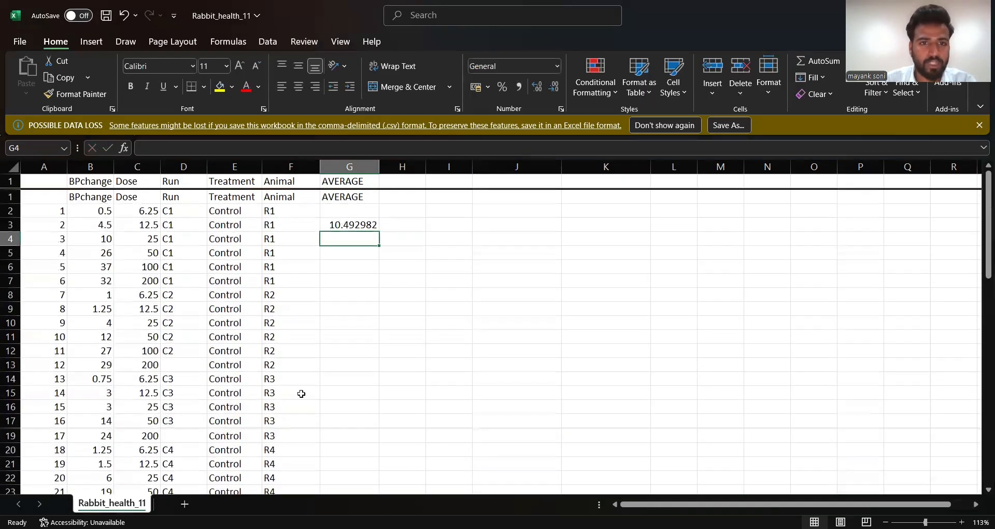
left_click(352, 262)
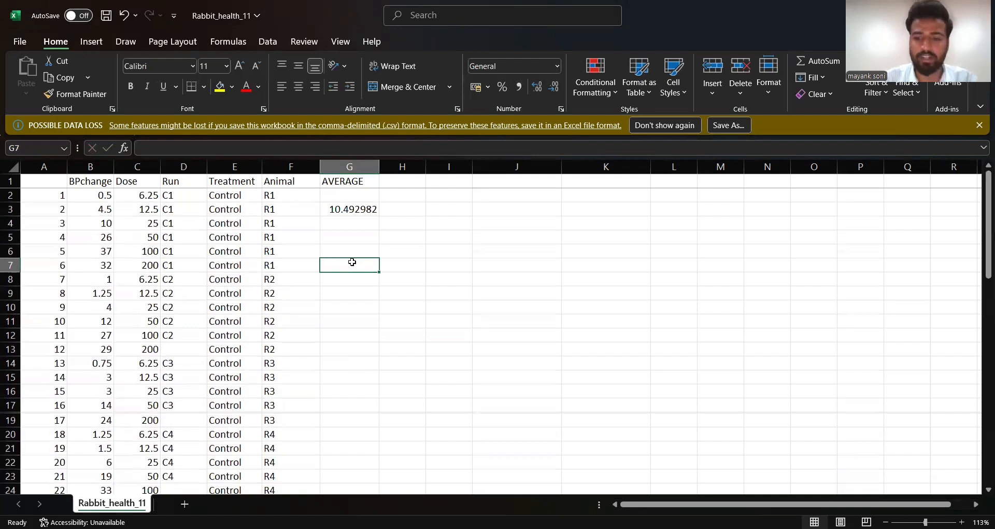
type("=")
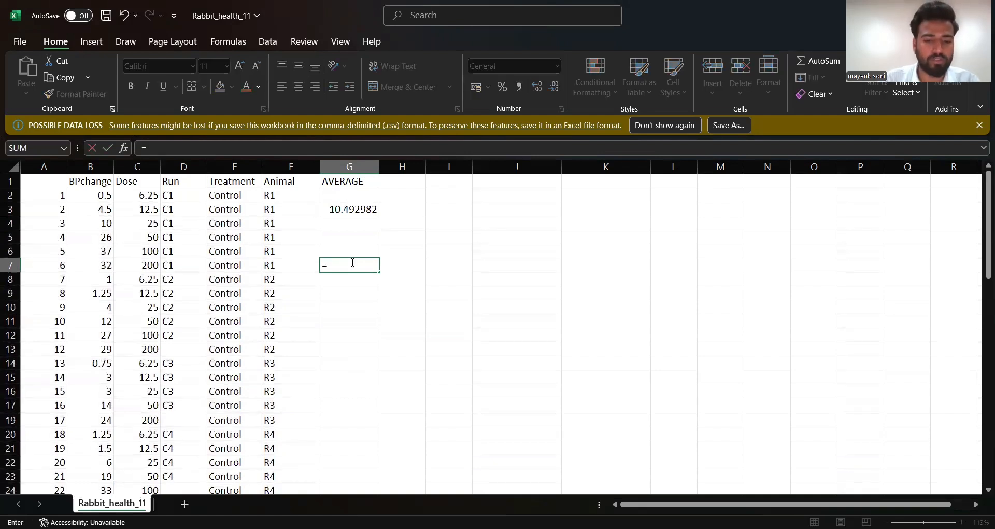
type("SUB")
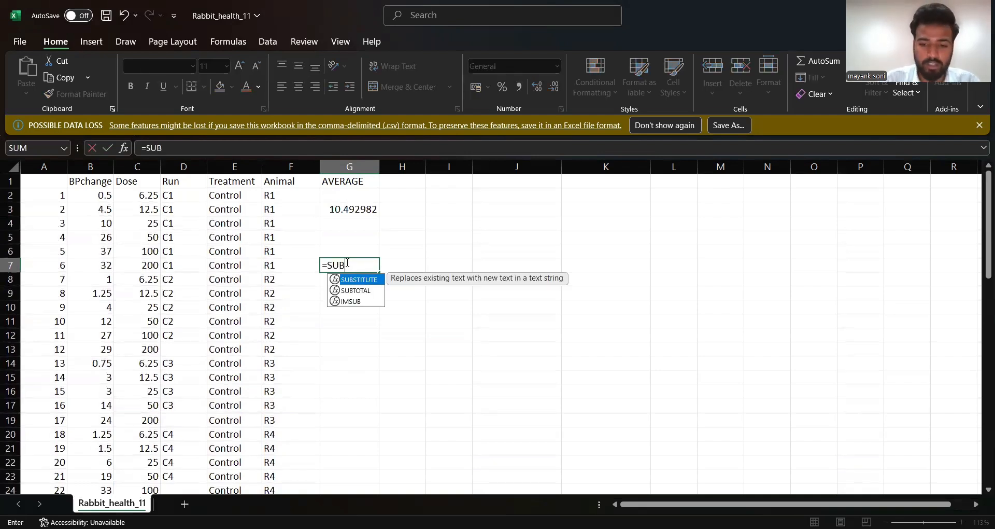
key("Down")
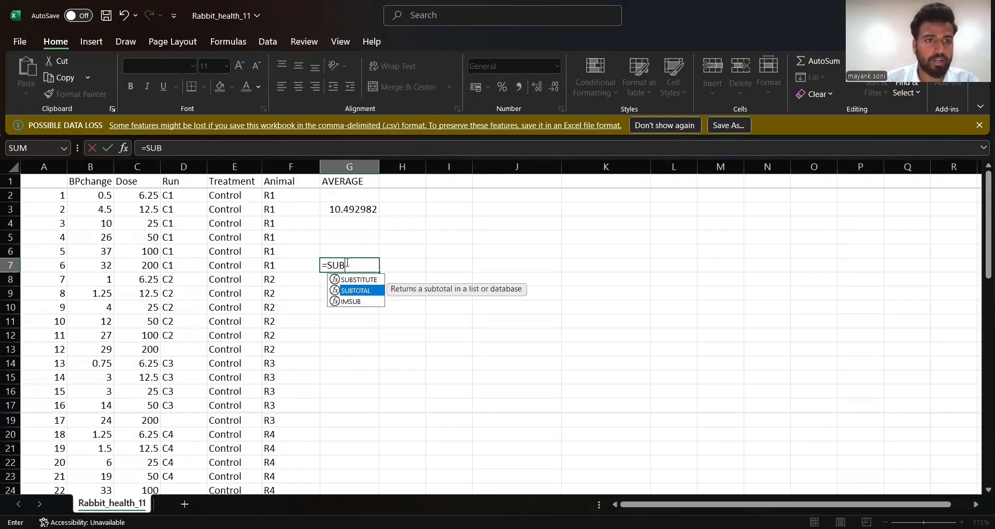
key("Tab")
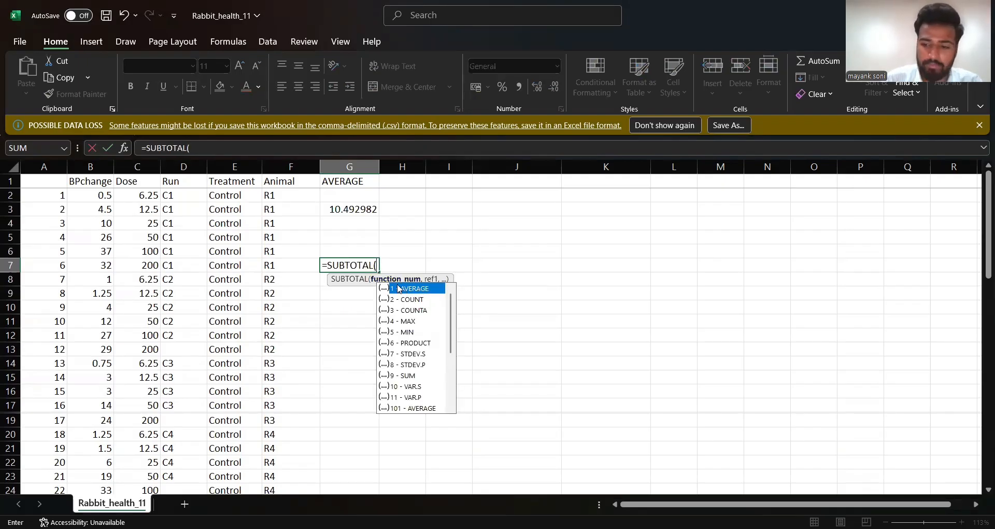
type("1")
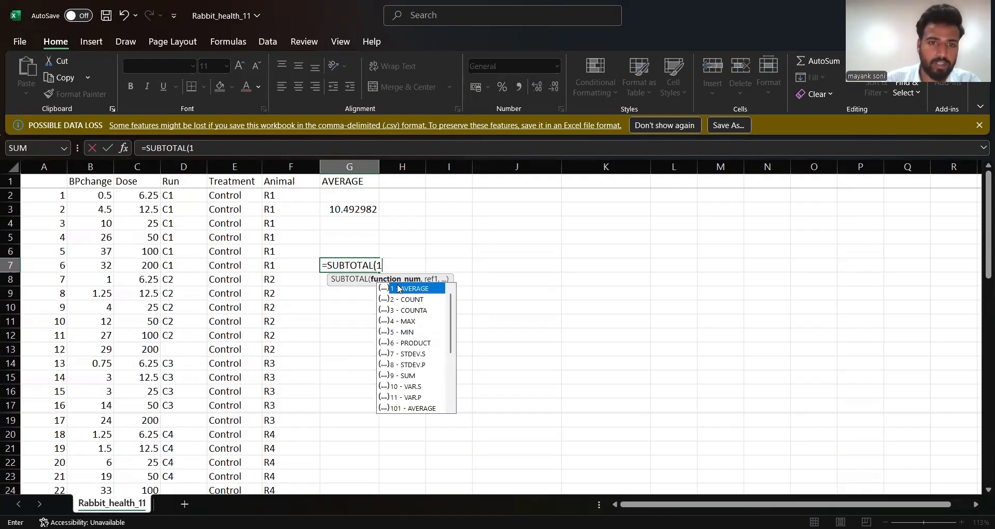
type(",")
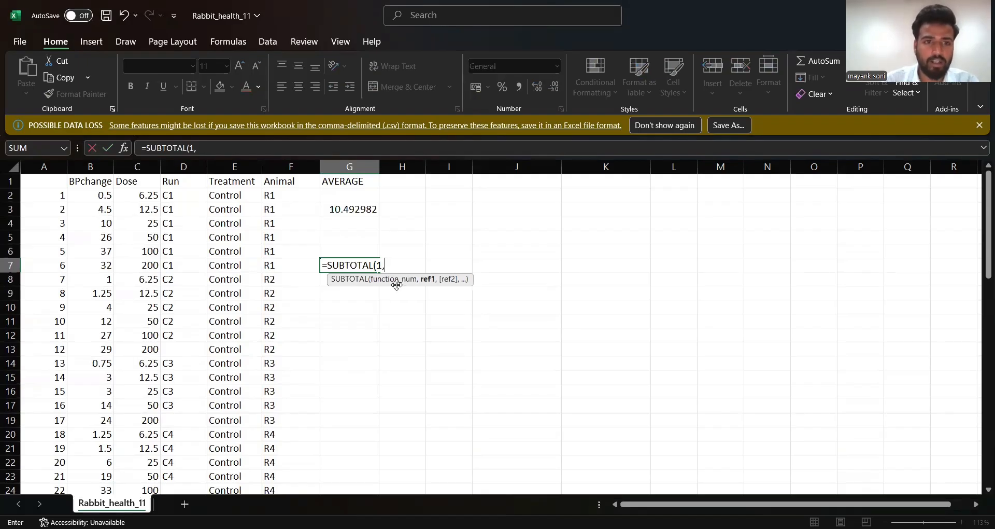
- Complete the SUBTOTAL formula in G7 with the BPchange range B2:B61 as its reference
left_click(102, 197)
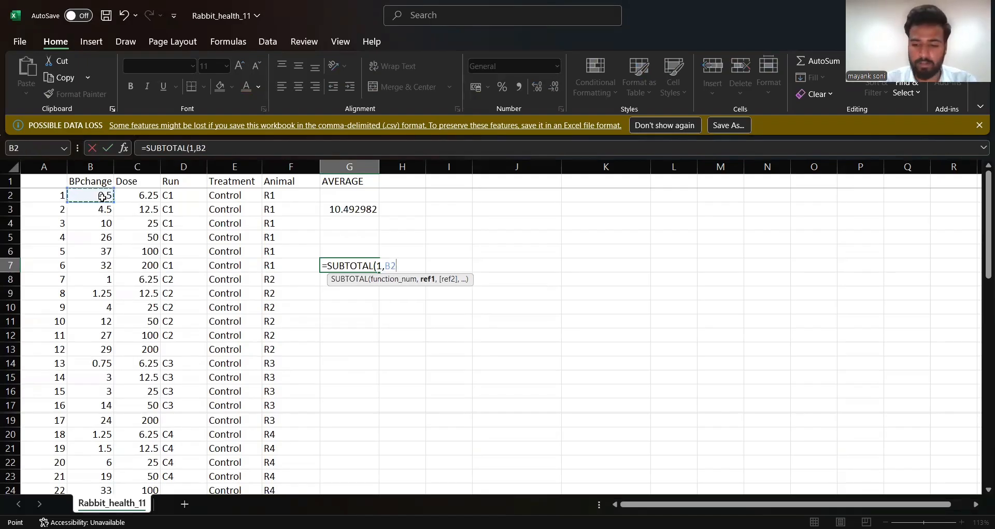
type(":B17")
key("shift+Down")
key("shift+Down")
key("shift+Down")
key("shift+Down")
key("shift+Down")
key("shift+Down")
key("shift+Down")
key("shift+Down")
key("shift+Down")
key("shift+Down")
key("shift+Down")
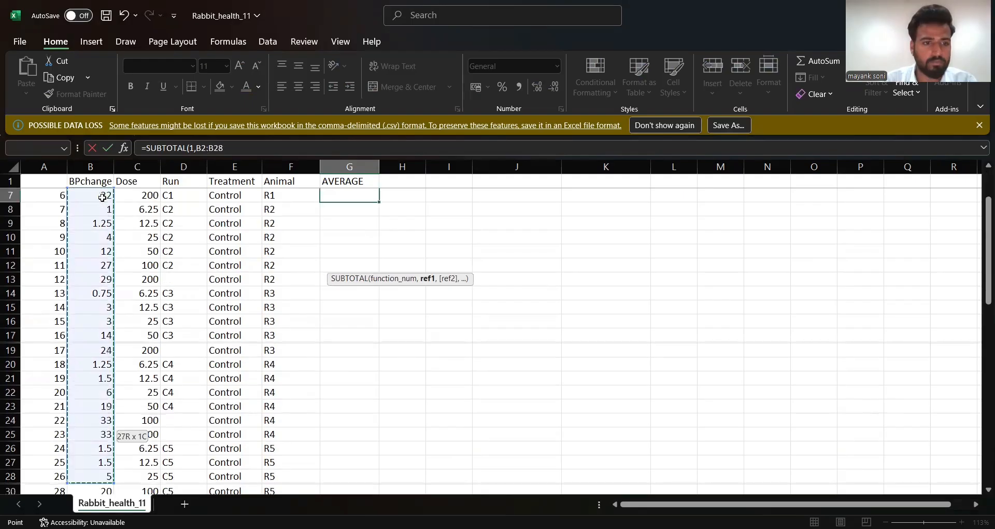
key("ctrl+shift+Down")
key("ctrl+shift+Down")
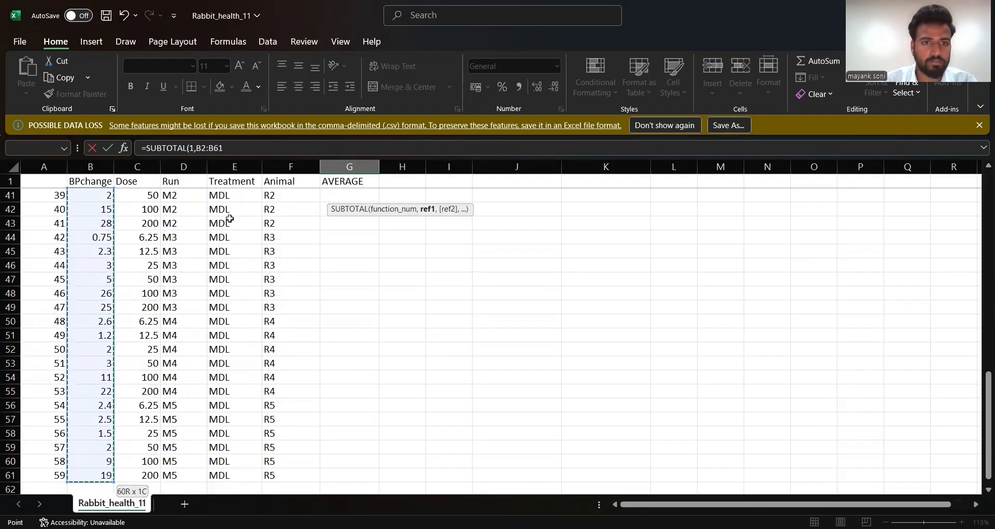
scroll(229, 218, "up", 2)
scroll(230, 218, "up", 7)
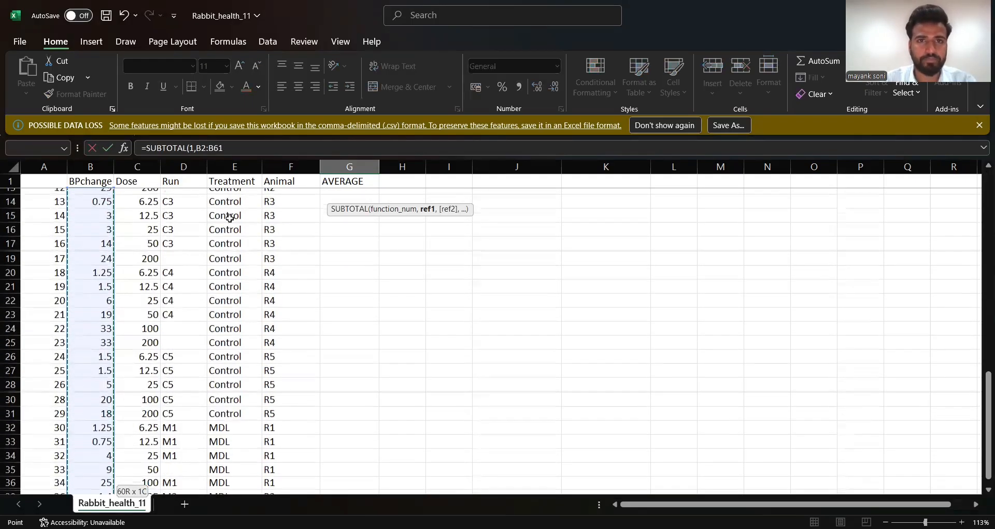
scroll(229, 218, "up", 3)
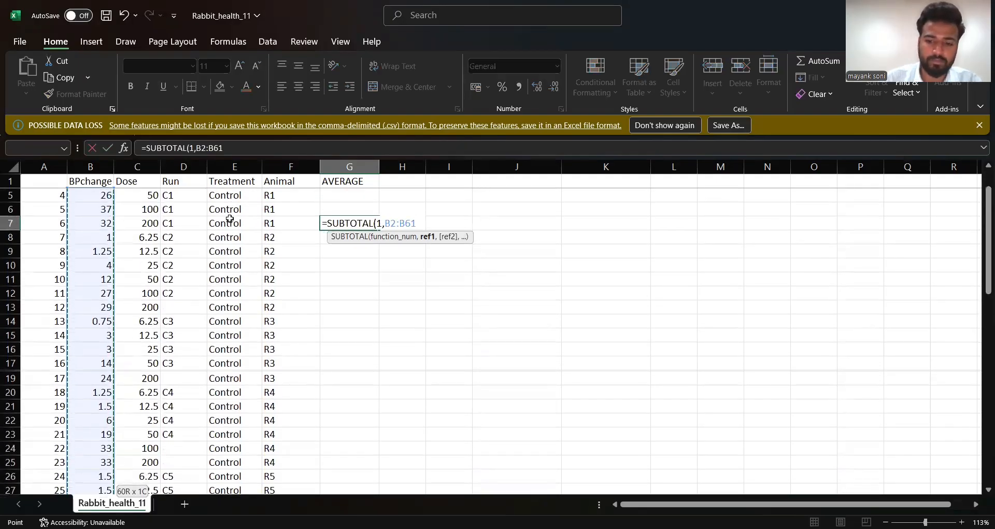
key("Return")
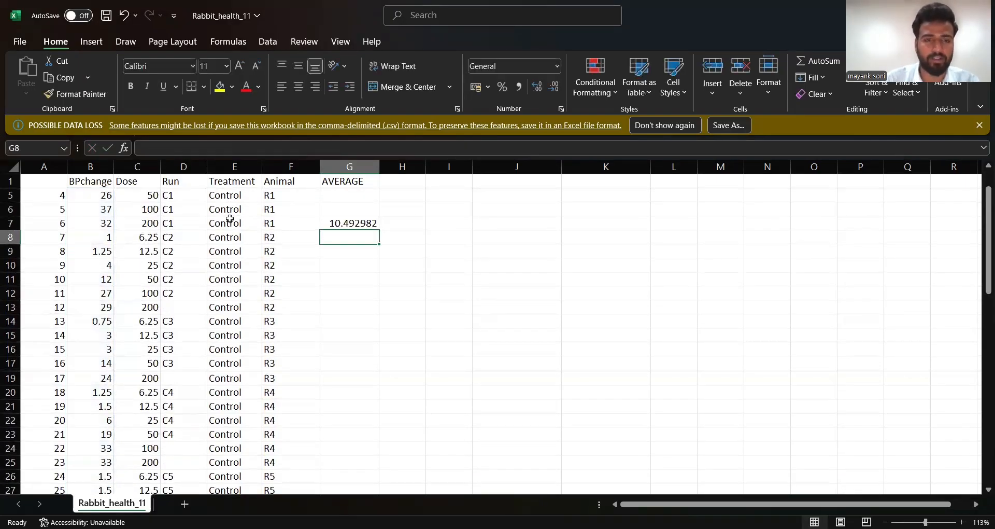
- Compare the AVERAGE formula in G3 with the SUBTOTAL formula in G7 and their results
scroll(353, 202, "up", 1)
scroll(353, 201, "up", 2)
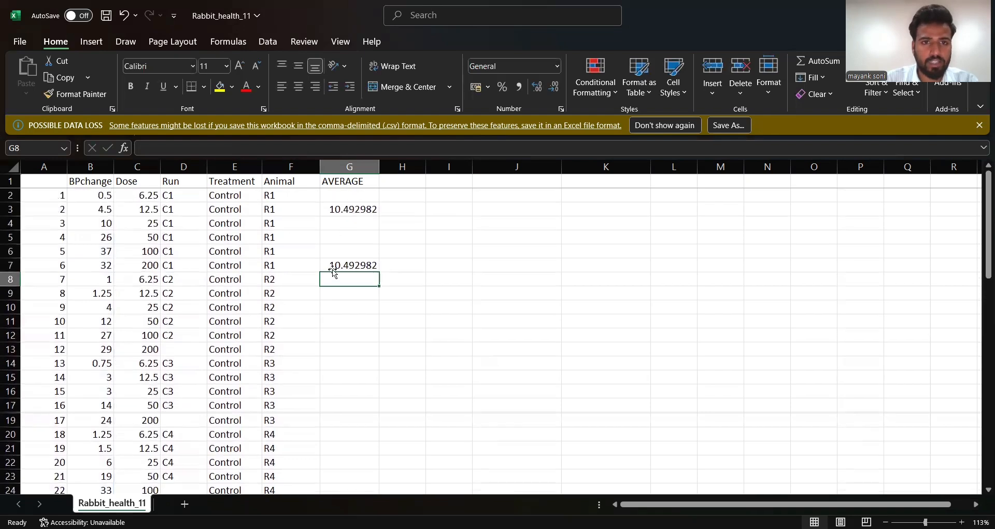
left_click(353, 264)
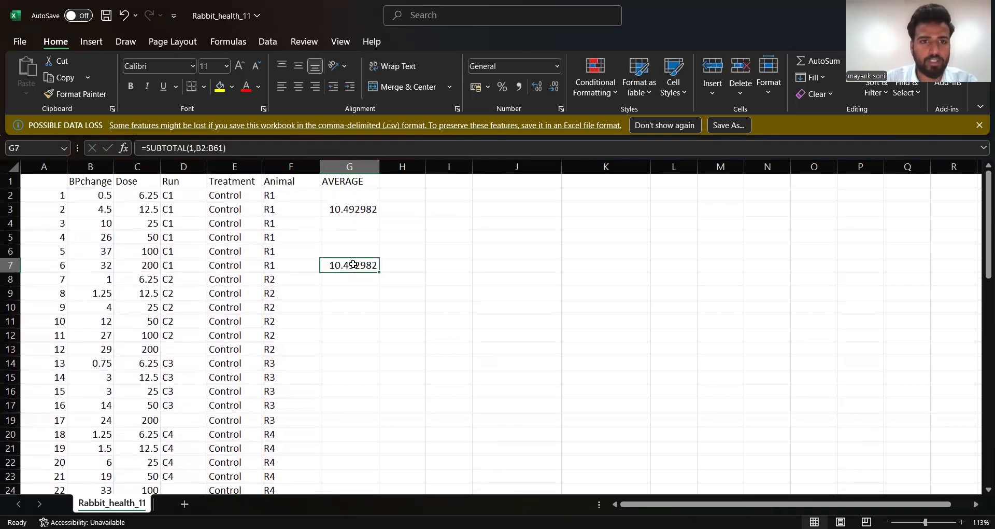
left_click(353, 210)
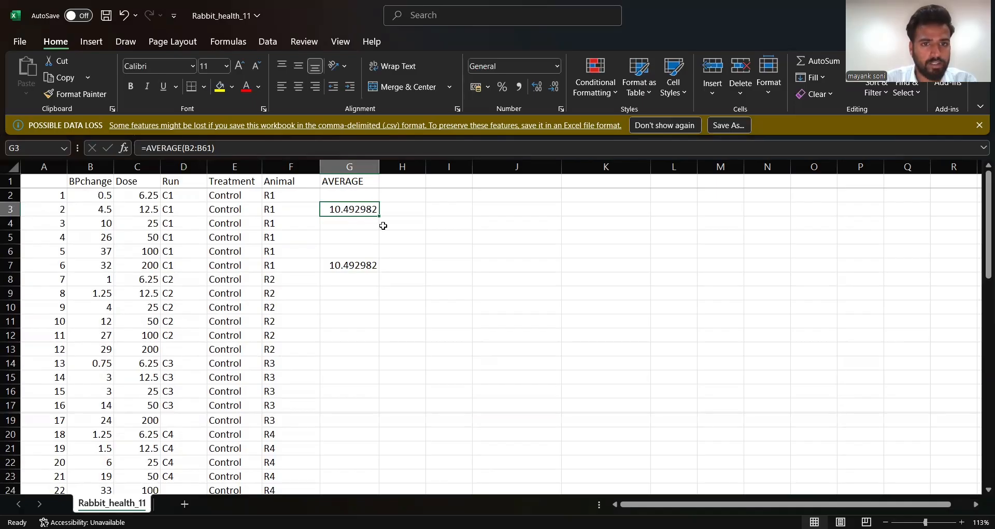
left_click(354, 265)
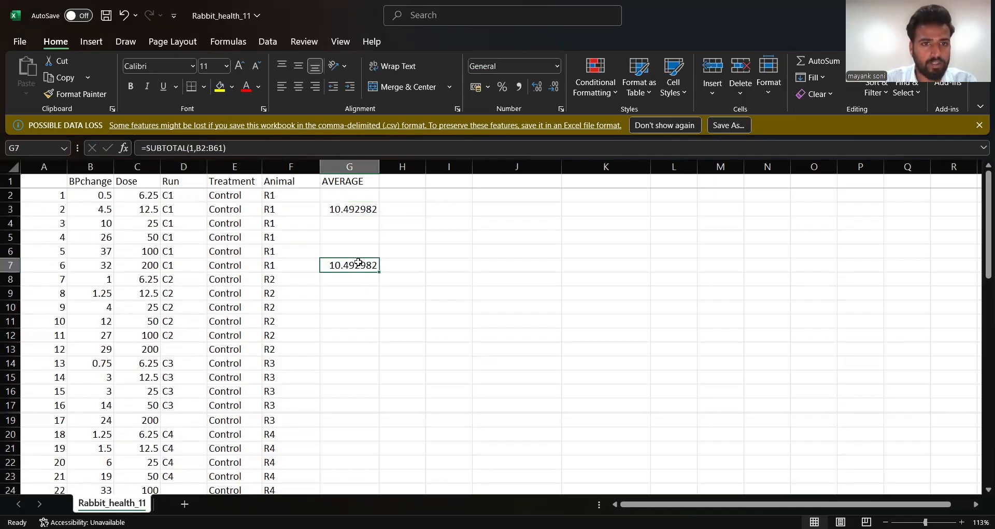
left_click(352, 209)
left_click(349, 266)
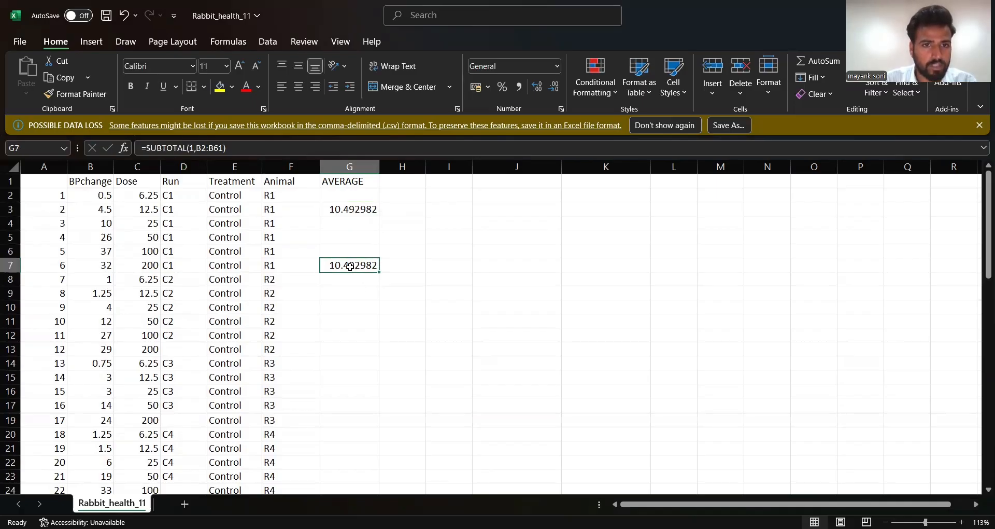
left_click(346, 207)
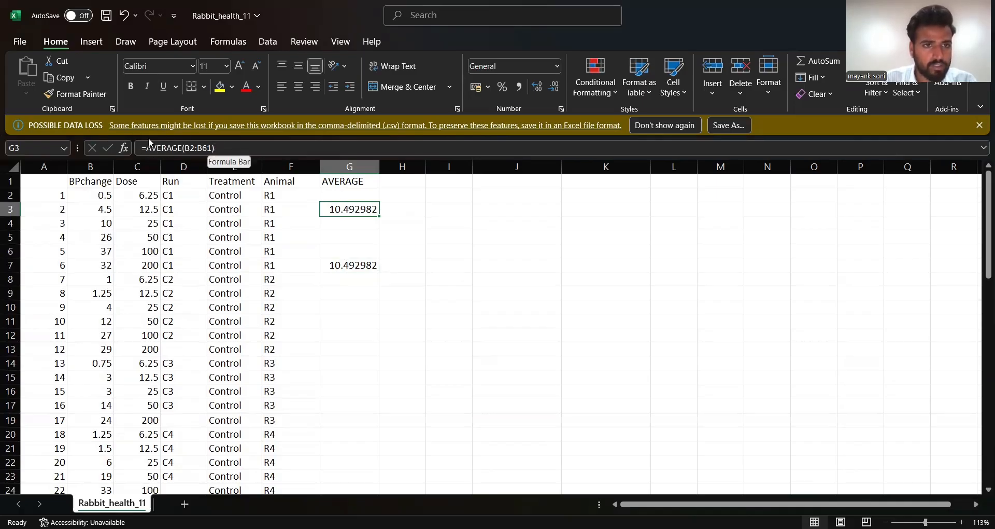
left_click_drag(337, 265, 341, 211)
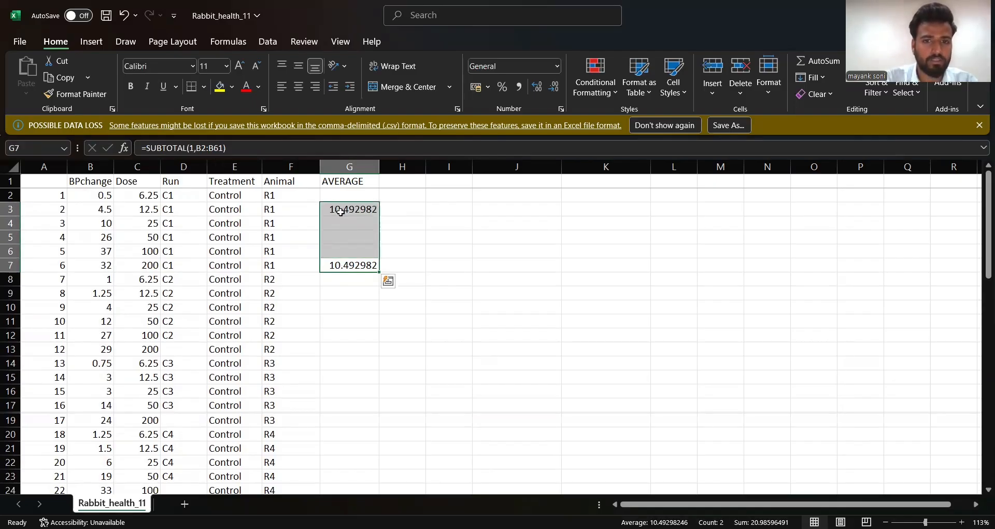
left_click(406, 247)
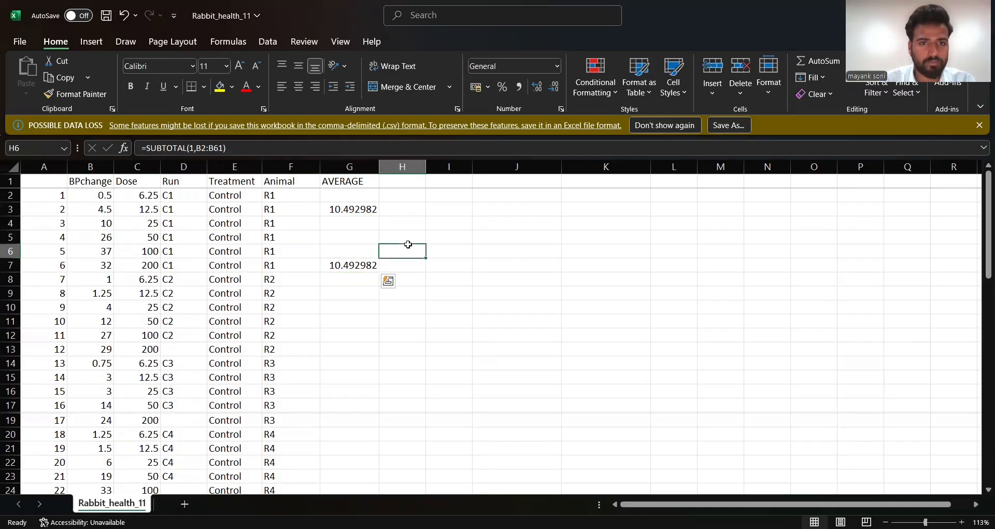
- Add the header MEDIAN in cell H1, beside the AVERAGE header
left_click(408, 183)
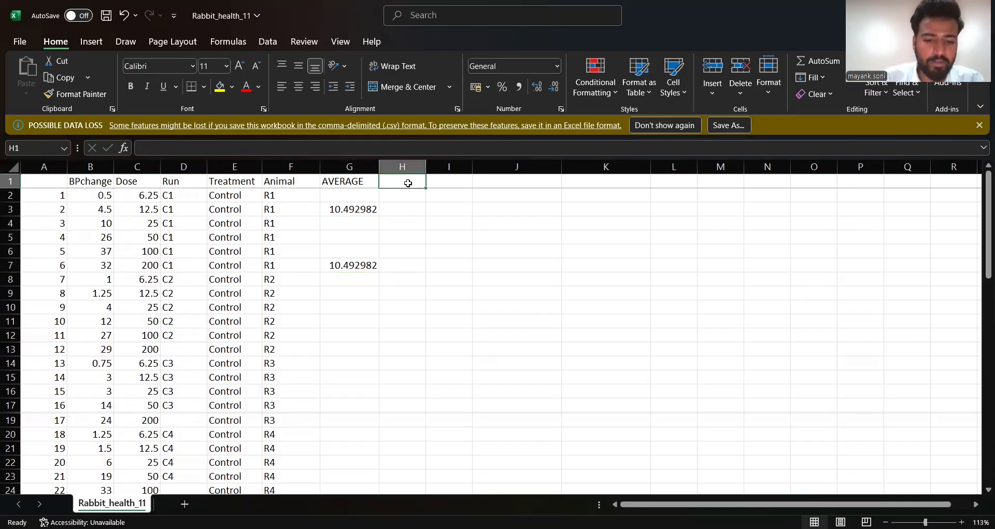
type("MEIDSAN")
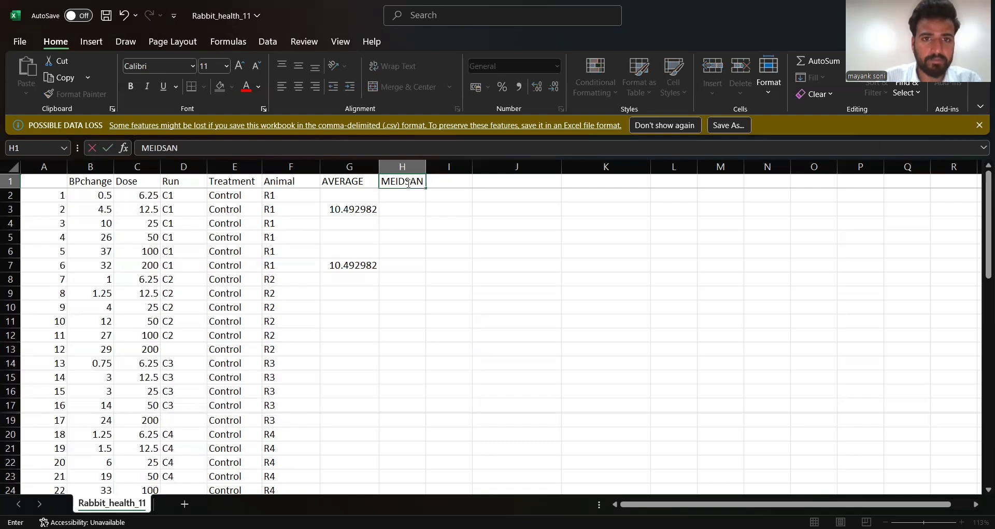
key("BackSpace")
key("BackSpace")
key("BackSpace")
key("BackSpace")
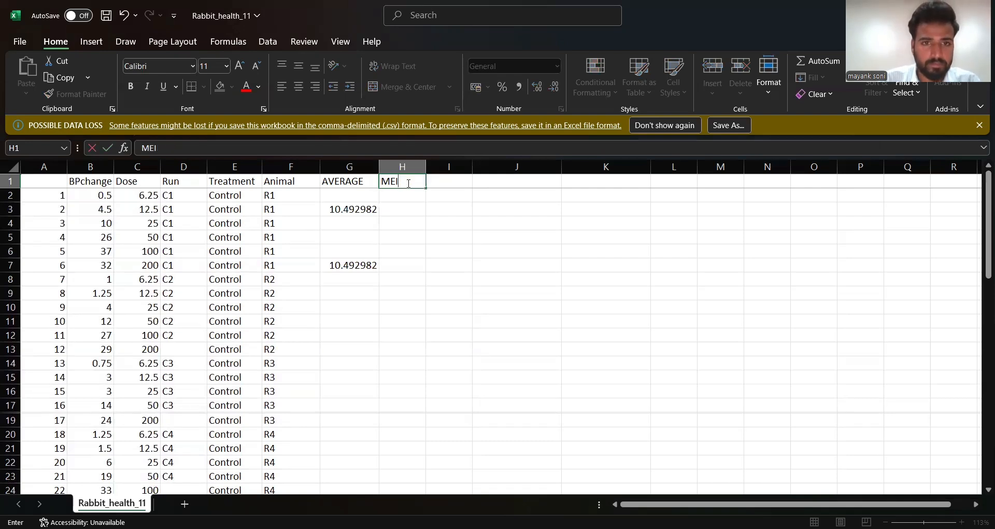
type("DIAN")
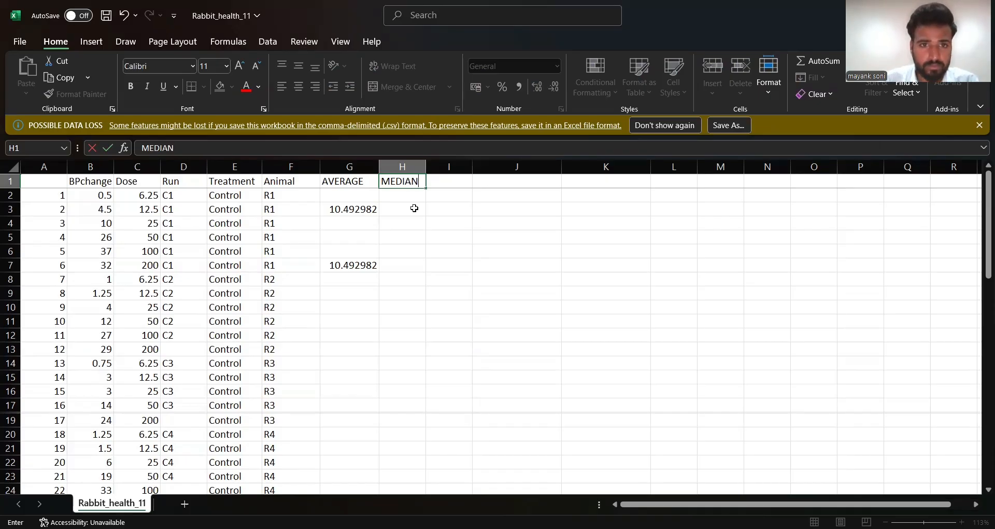
left_click(408, 223)
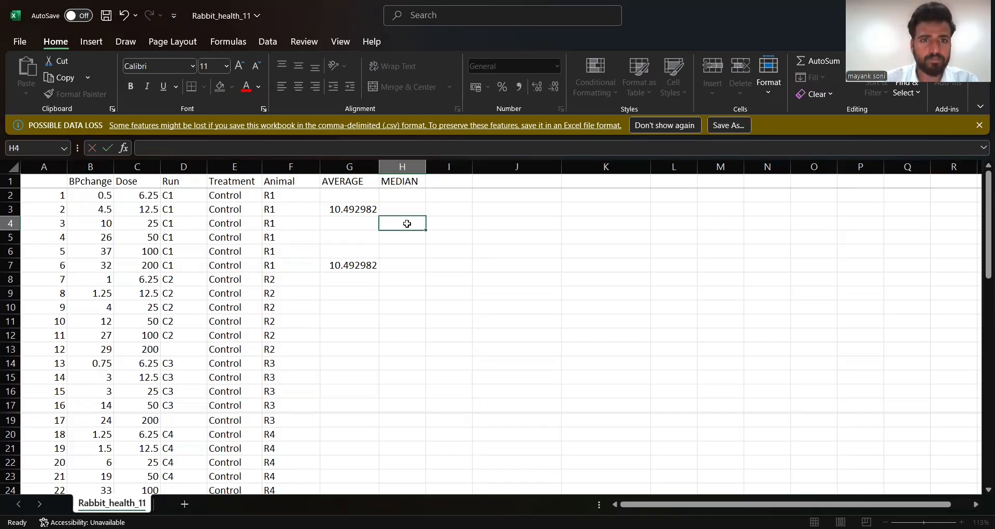
- Start a MEDIAN formula in cell H5
left_click(408, 249)
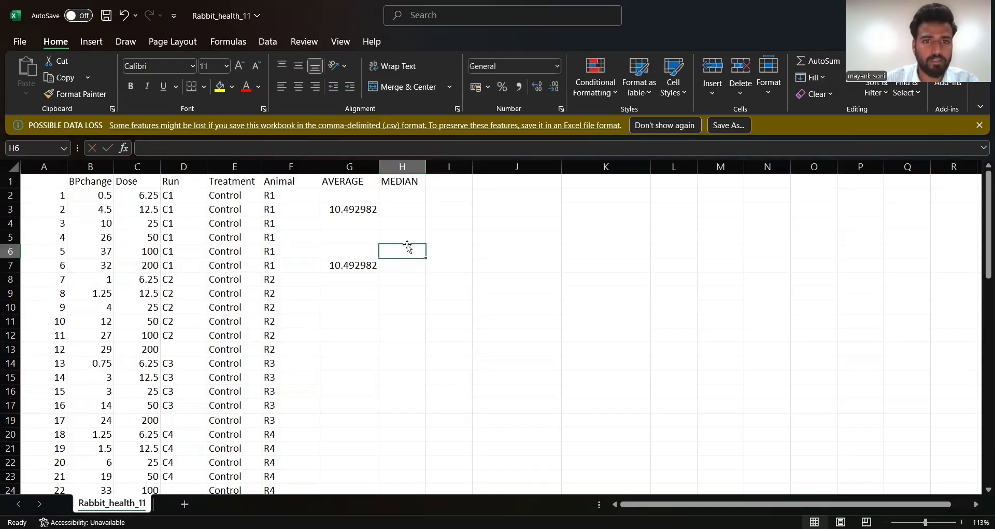
left_click(402, 235)
type("=")
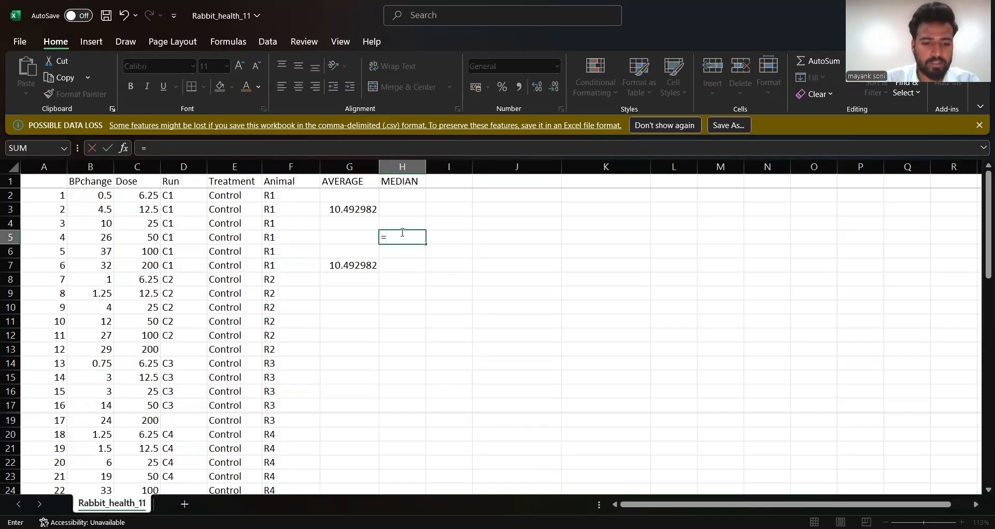
type("MEDIAN")
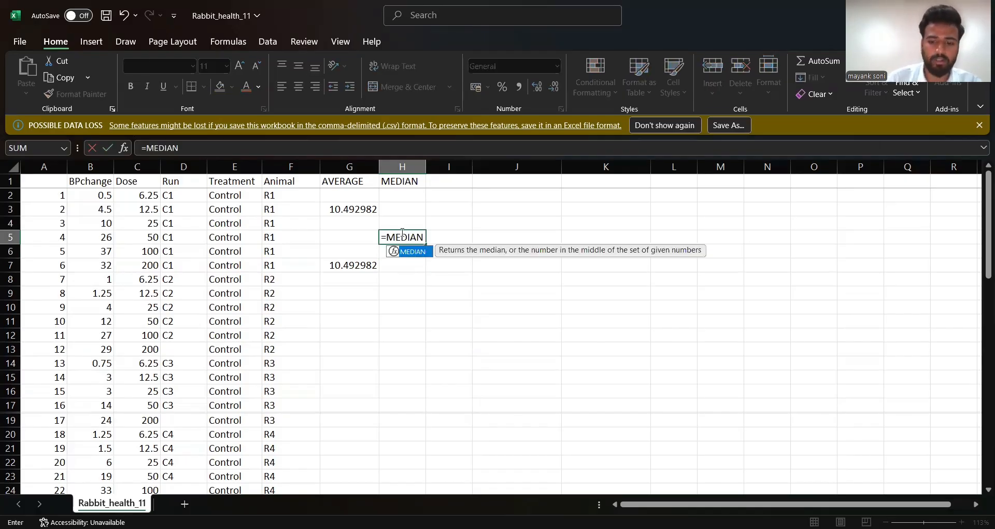
type("(")
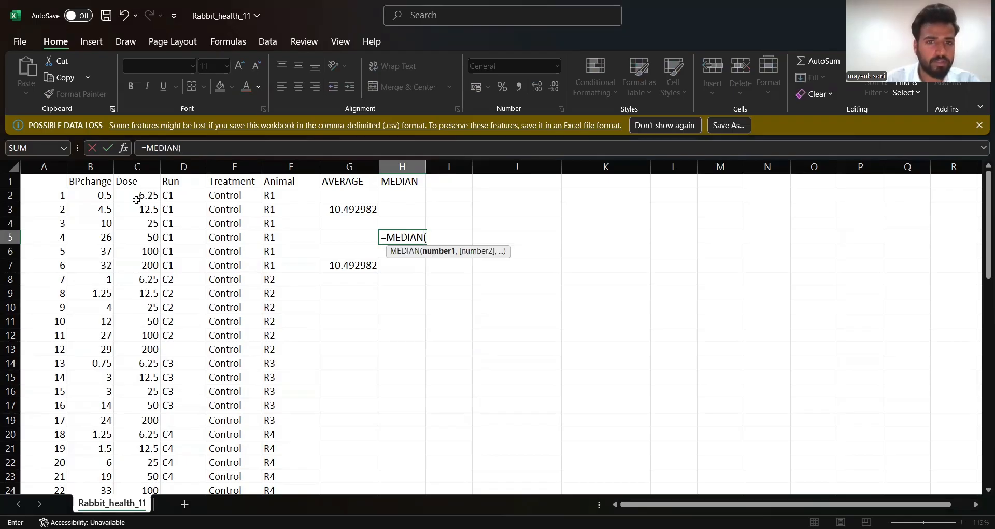
- Complete the MEDIAN formula in H5 with the BPchange range B2:B61 as its argument
left_click(99, 196)
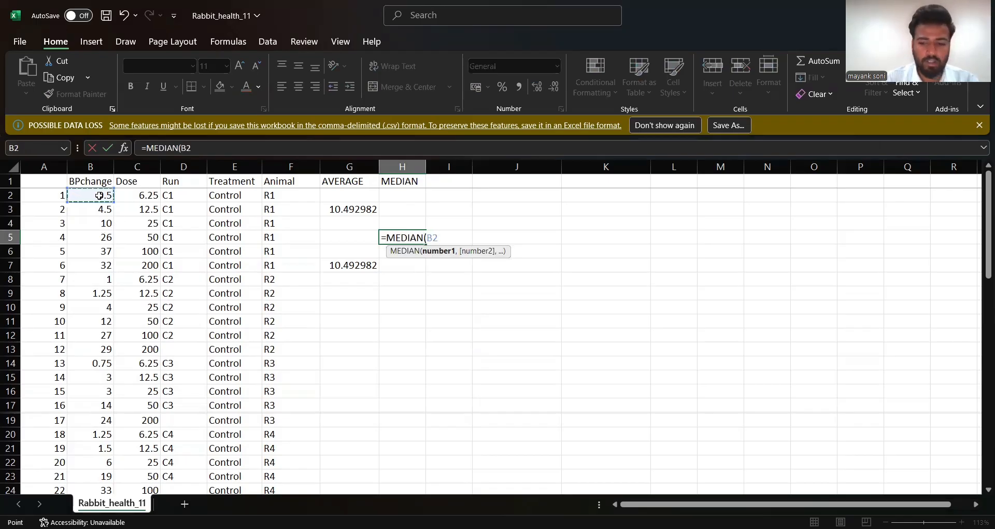
type(":B17")
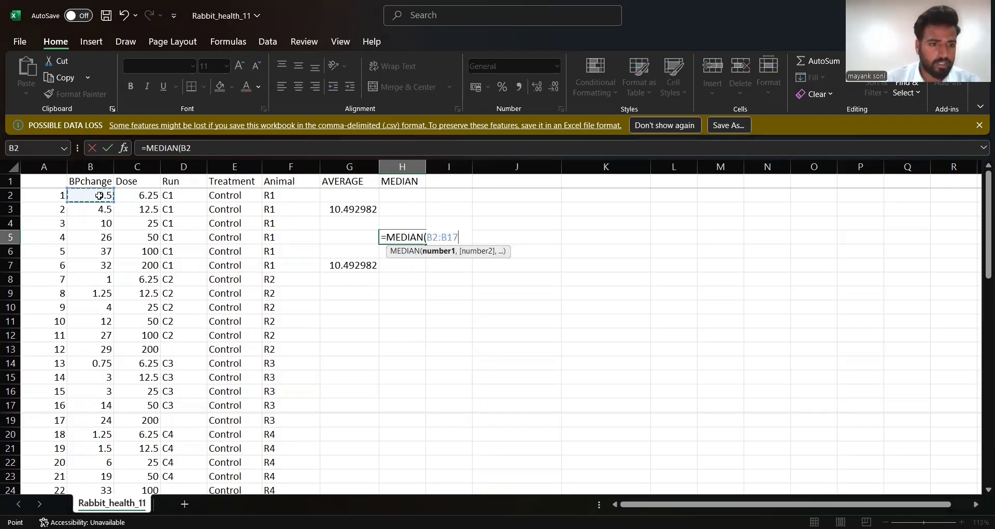
key("ctrl+shift+Down")
key("ctrl+shift+Down")
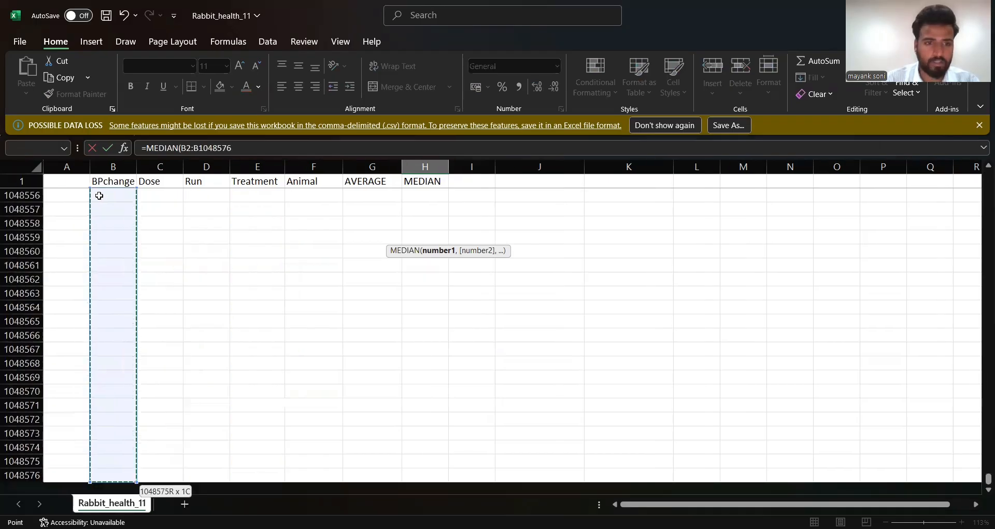
key("ctrl+shift+Up")
scroll(421, 274, "down", 2)
scroll(420, 274, "up", 20)
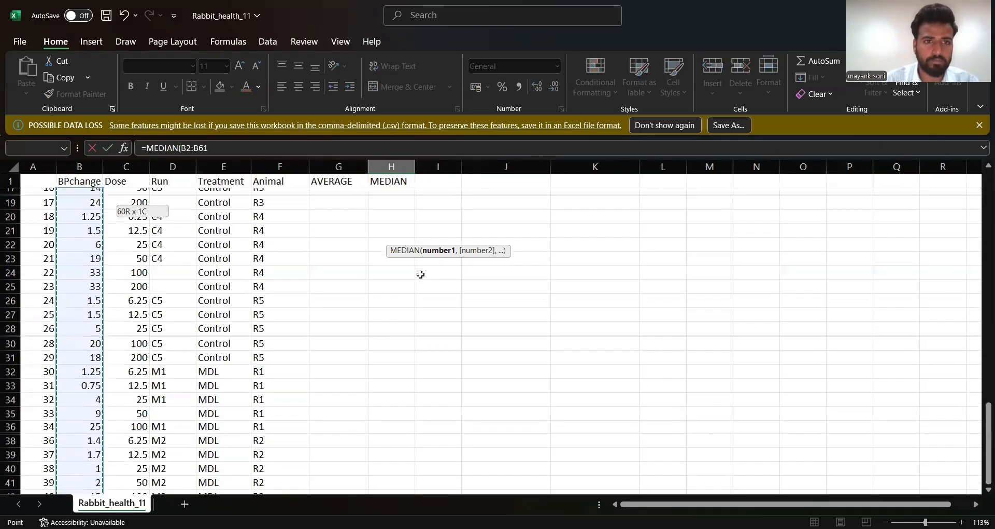
scroll(420, 274, "up", 1)
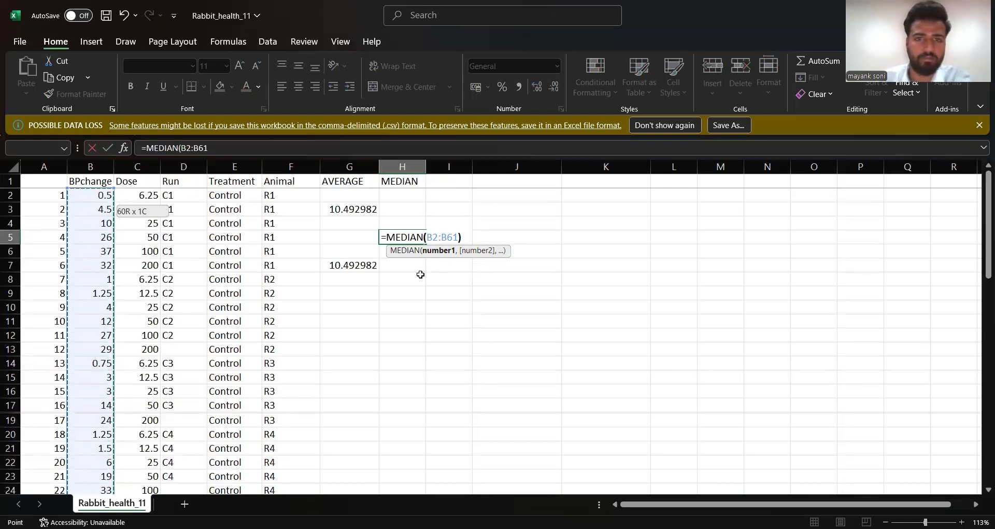
type(")")
key("Return")
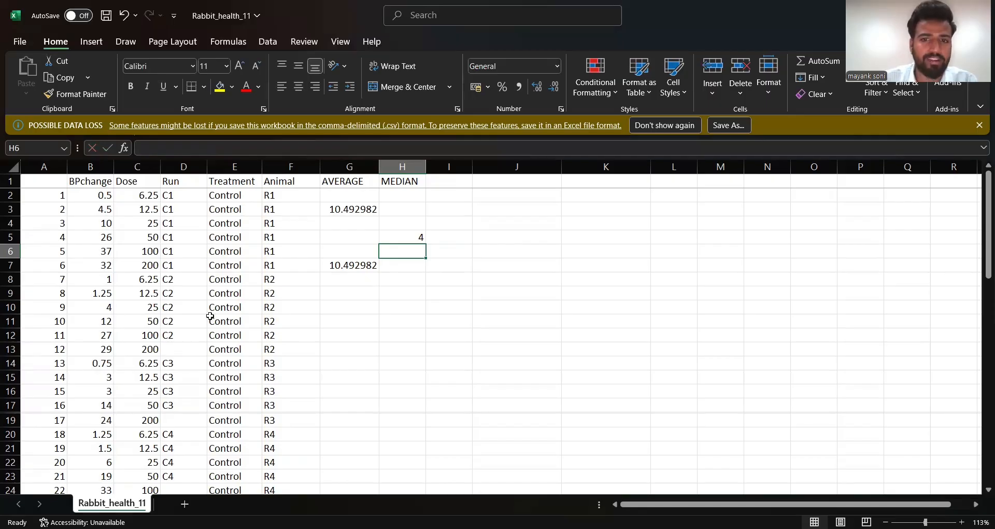
- Examine the BPchange values from the first data row down to row 61 against the calculated median
scroll(210, 316, "down", 2)
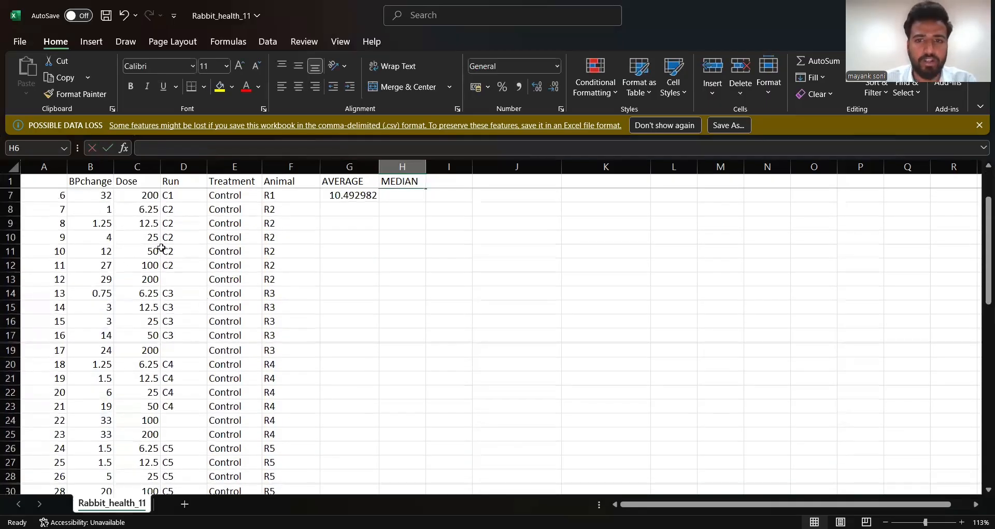
scroll(325, 287, "up", 2)
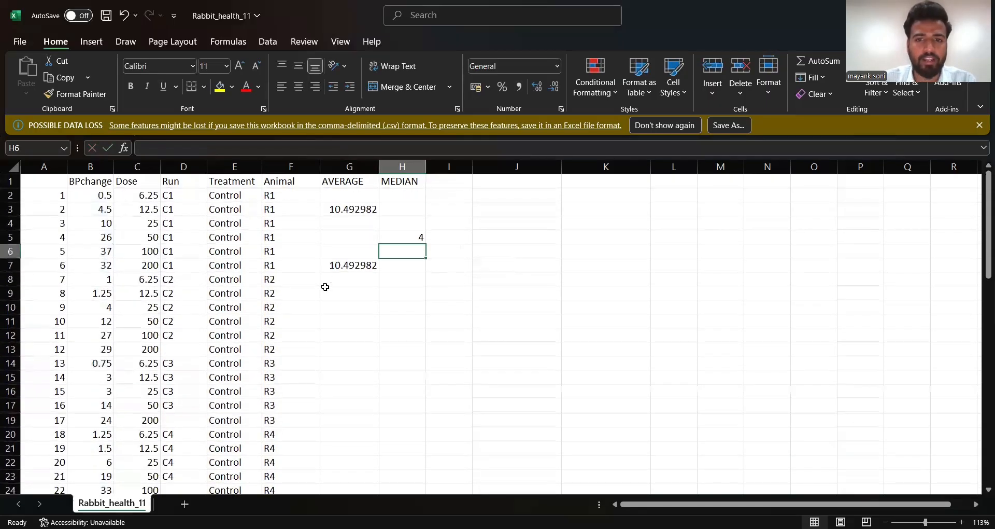
scroll(325, 287, "down", 4)
scroll(325, 286, "down", 3)
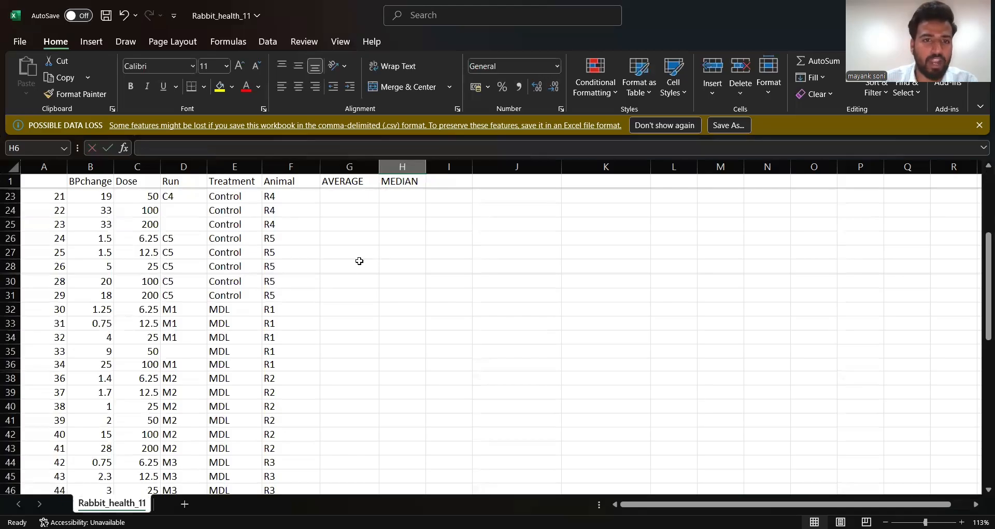
scroll(315, 253, "down", 2)
scroll(316, 252, "down", 6)
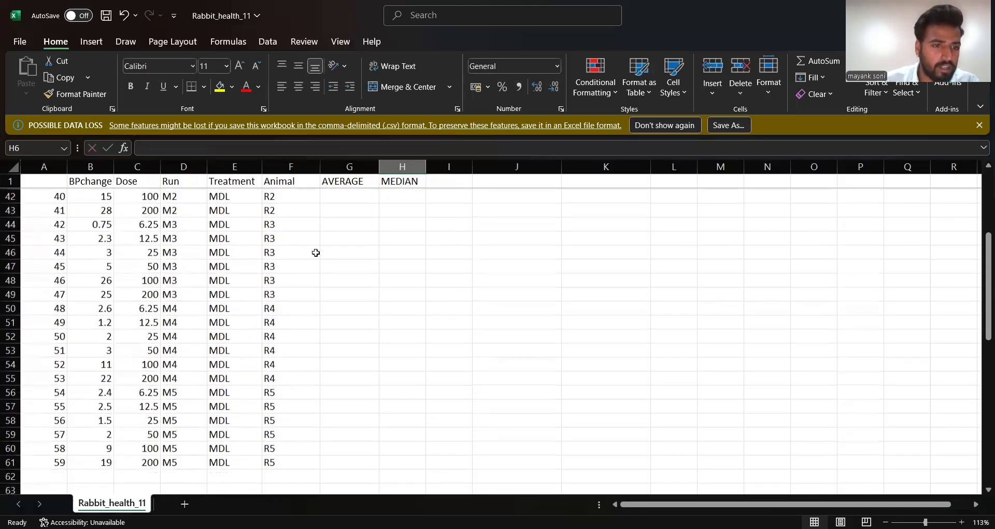
scroll(315, 252, "down", 1)
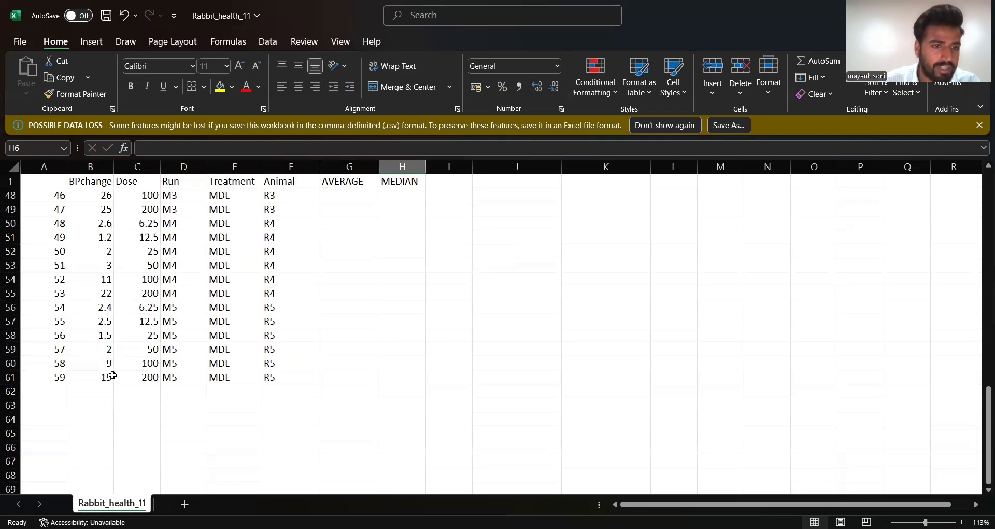
scroll(103, 374, "up", 9)
scroll(112, 375, "up", 6)
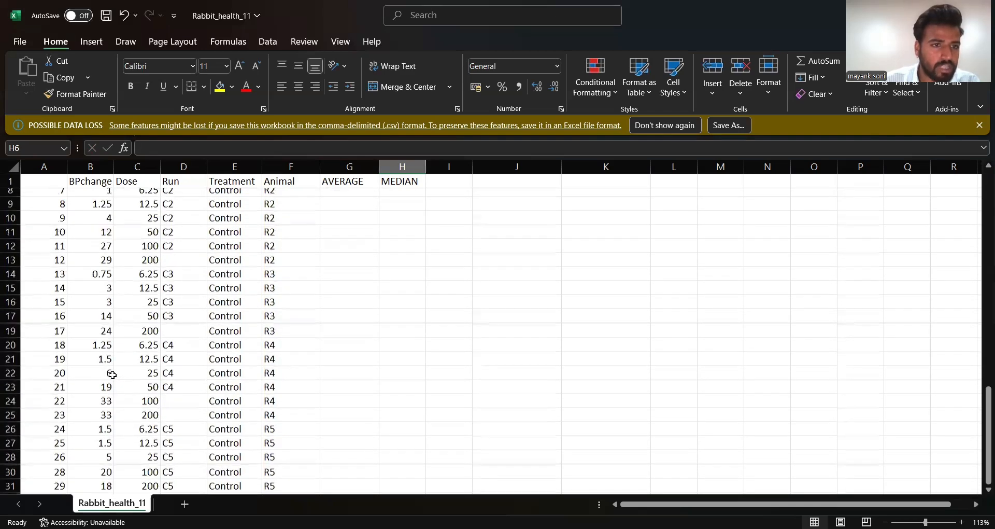
scroll(113, 375, "up", 2)
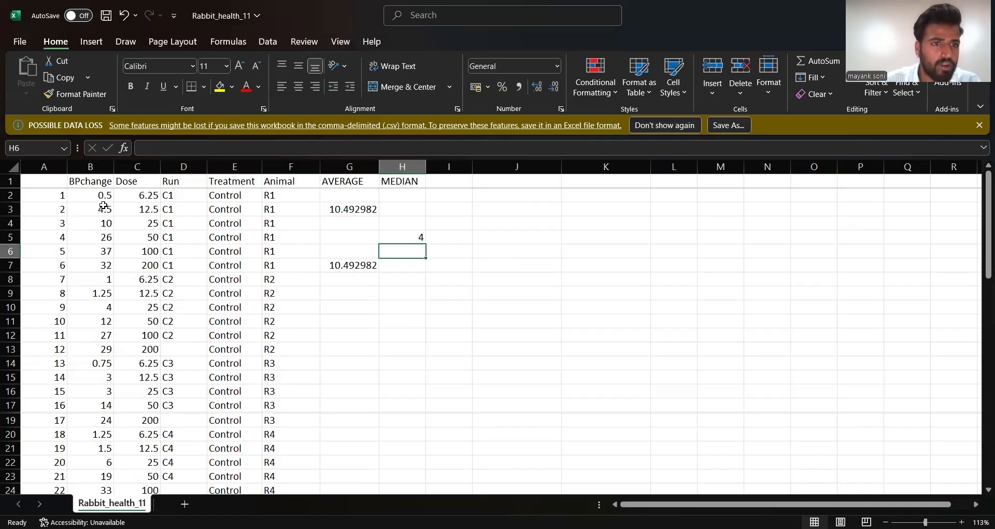
scroll(103, 206, "down", 3)
scroll(104, 206, "up", 3)
scroll(104, 206, "down", 4)
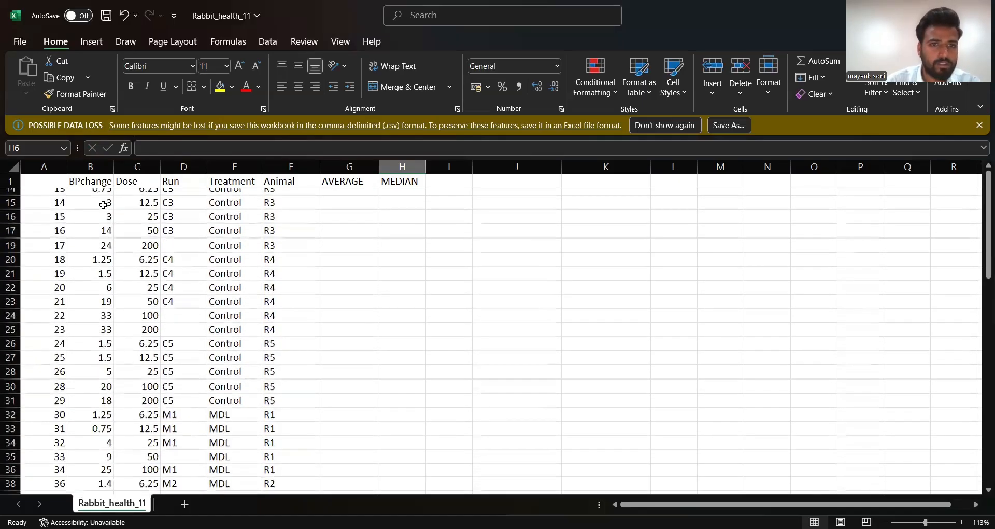
scroll(104, 206, "up", 4)
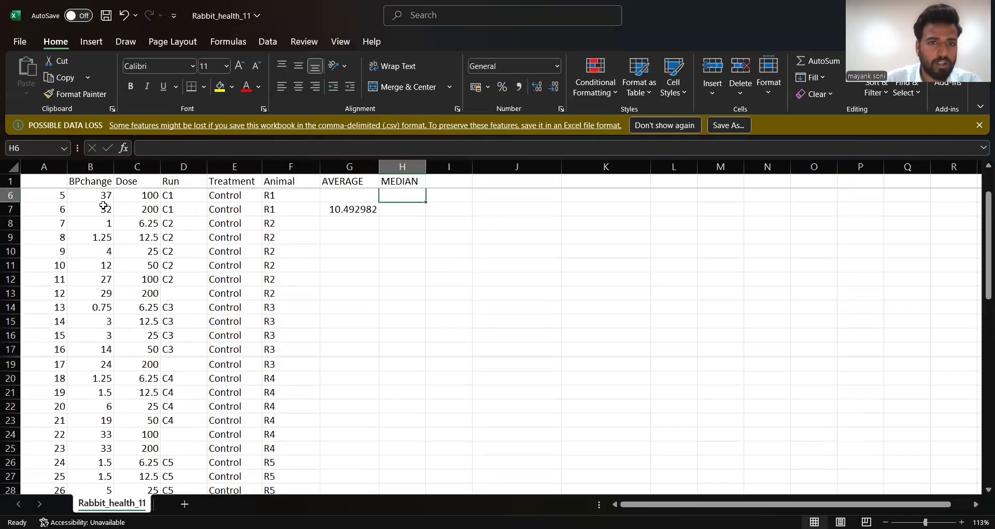
scroll(104, 206, "up", 1)
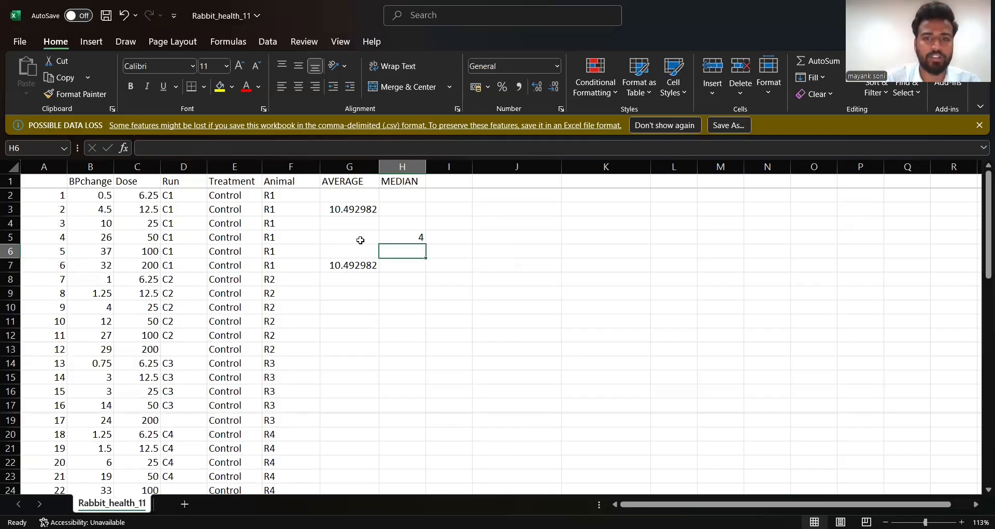
- Add the header MODE in cell I1, beside the MEDIAN header, and select cell I7
left_click(463, 178)
type("MODE")
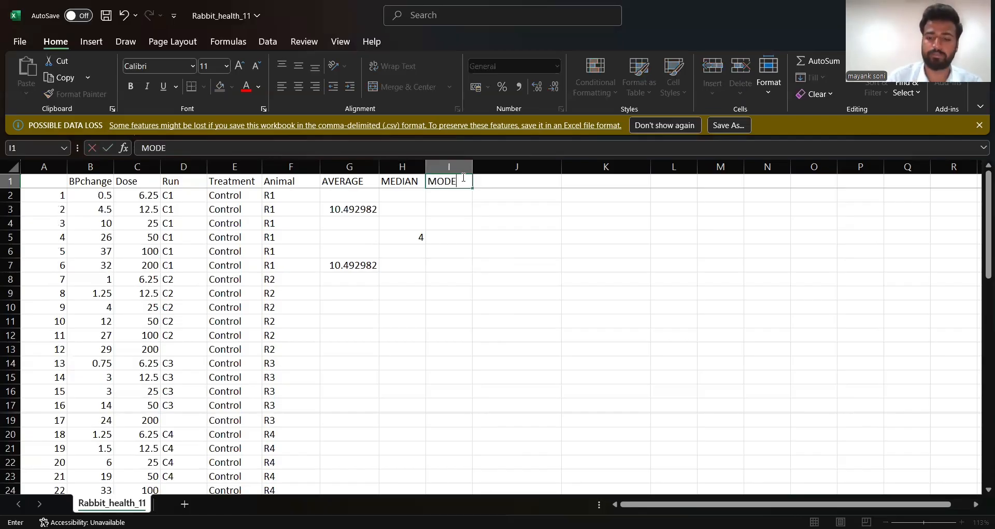
key("Return")
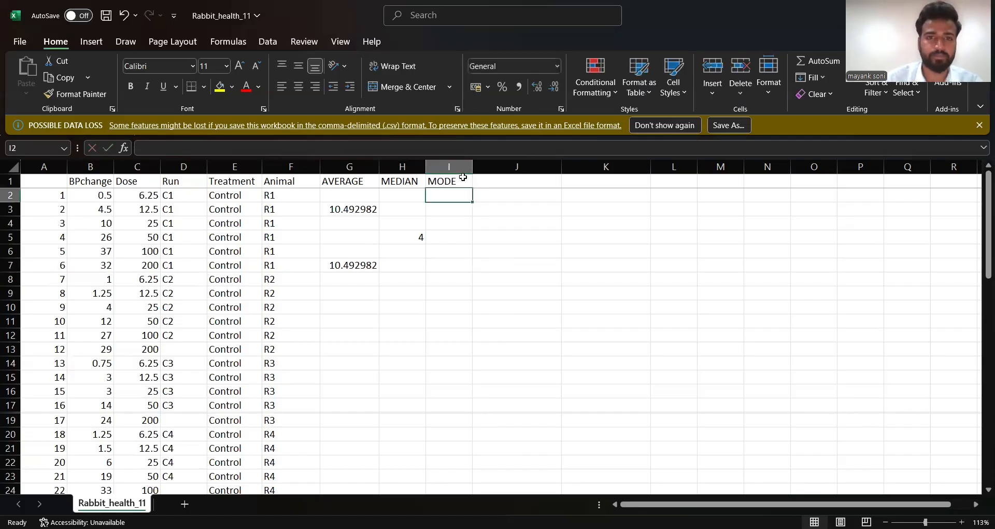
left_click(458, 267)
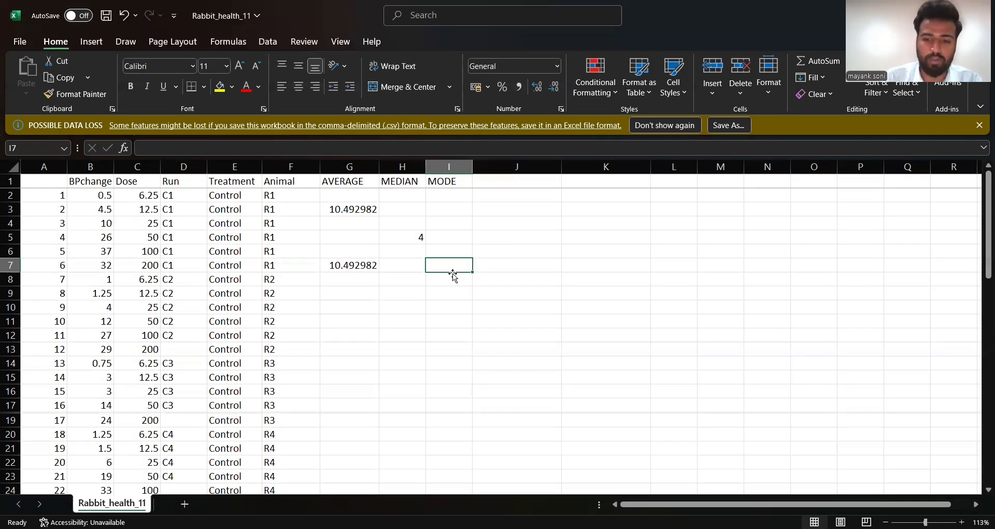
- Calculate the mode of the BPchange range B2:B61 in cell I7 with the MODE function
type("=")
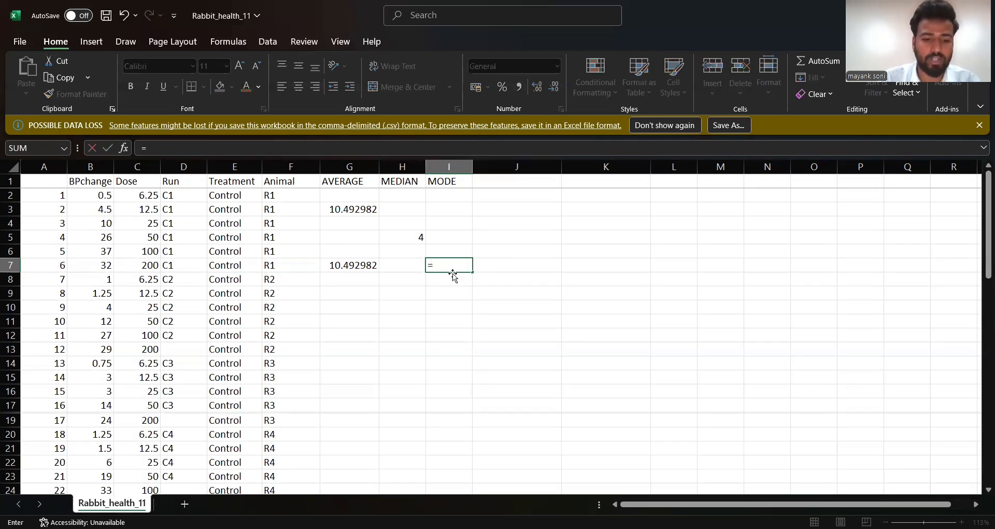
type("MODE")
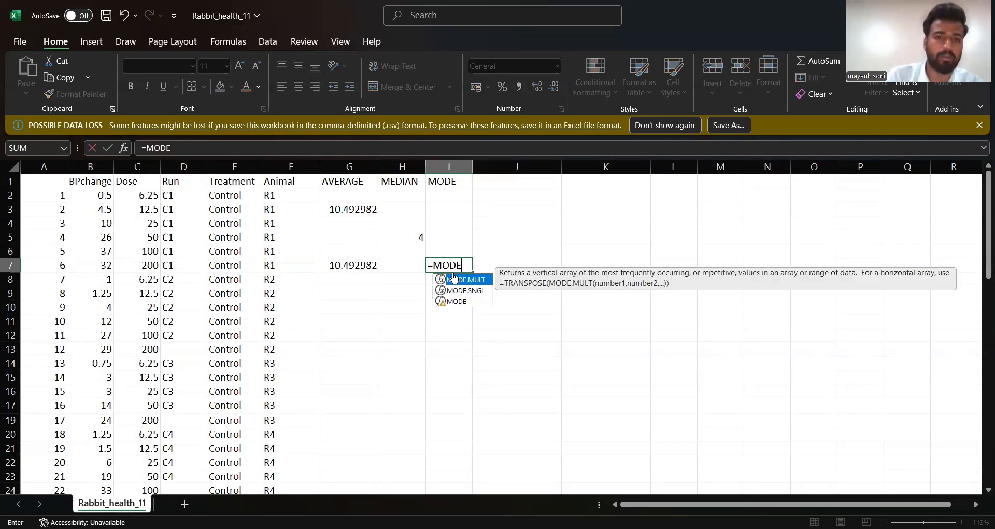
type("(")
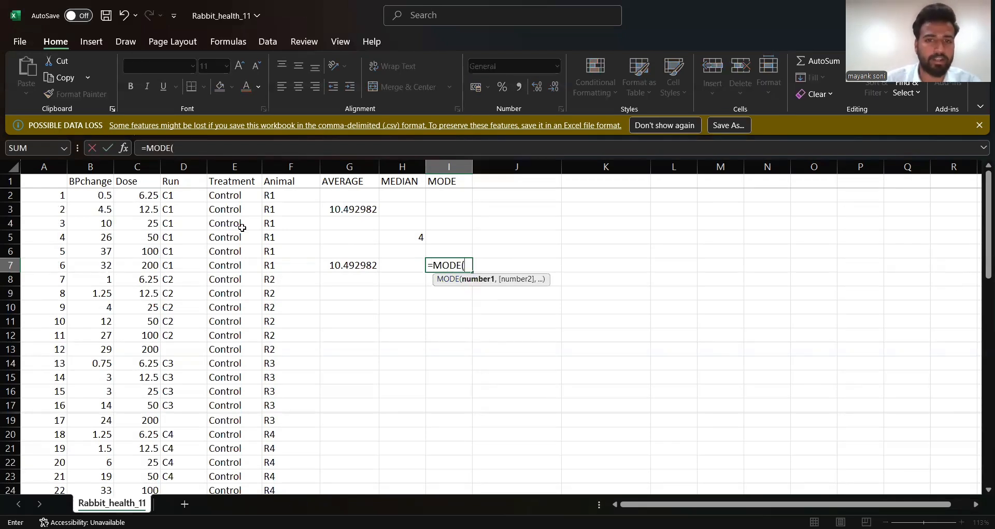
left_click(103, 195)
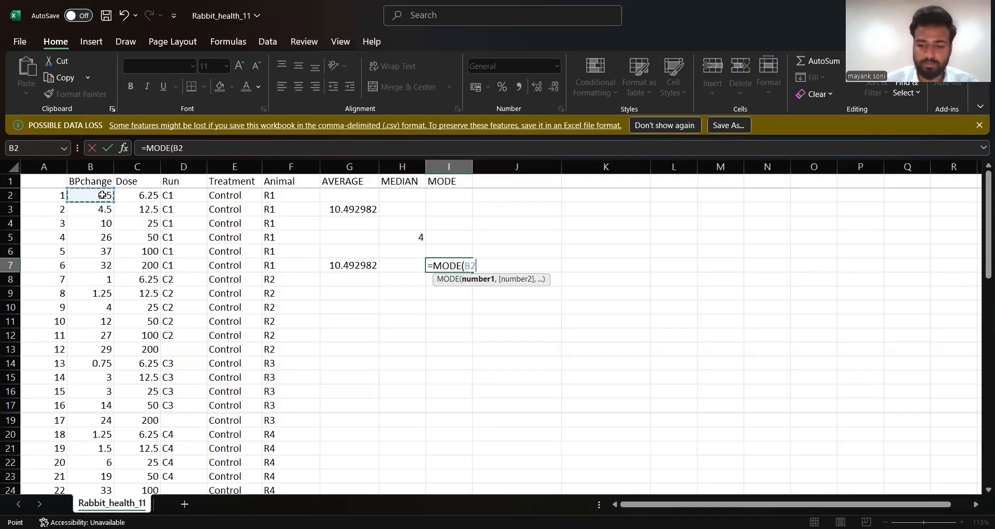
key("ctrl+shift+Down")
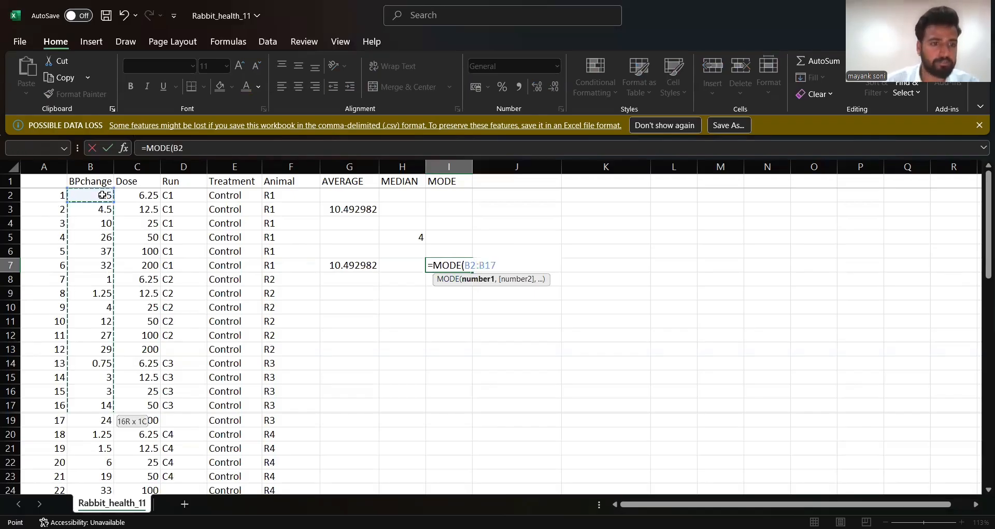
key("ctrl+shift+Down")
scroll(131, 229, "up", 6)
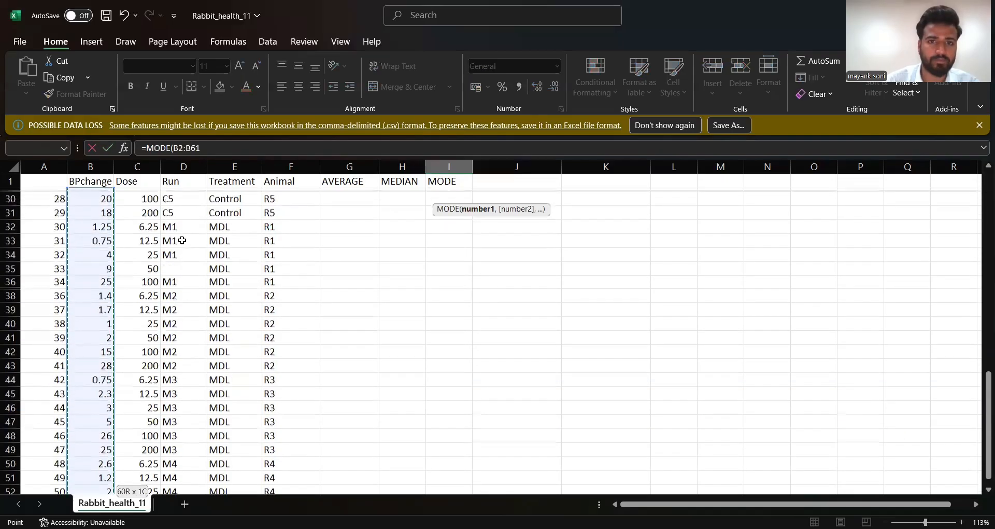
scroll(182, 240, "up", 7)
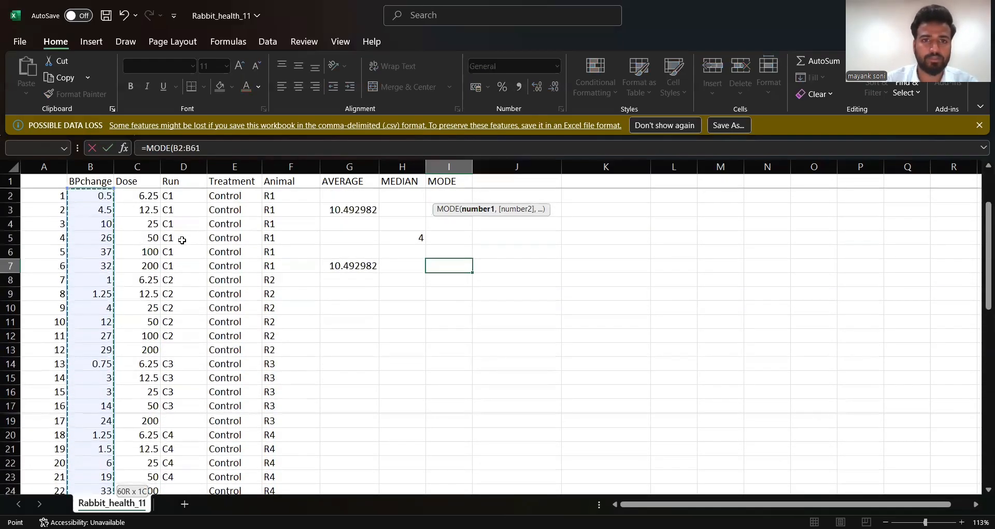
scroll(182, 240, "up", 1)
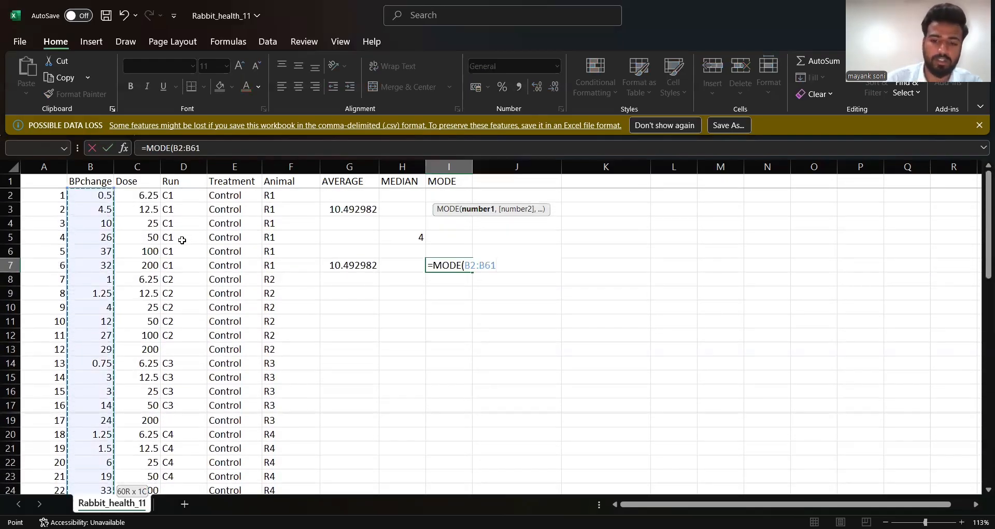
type(")")
key("Return")
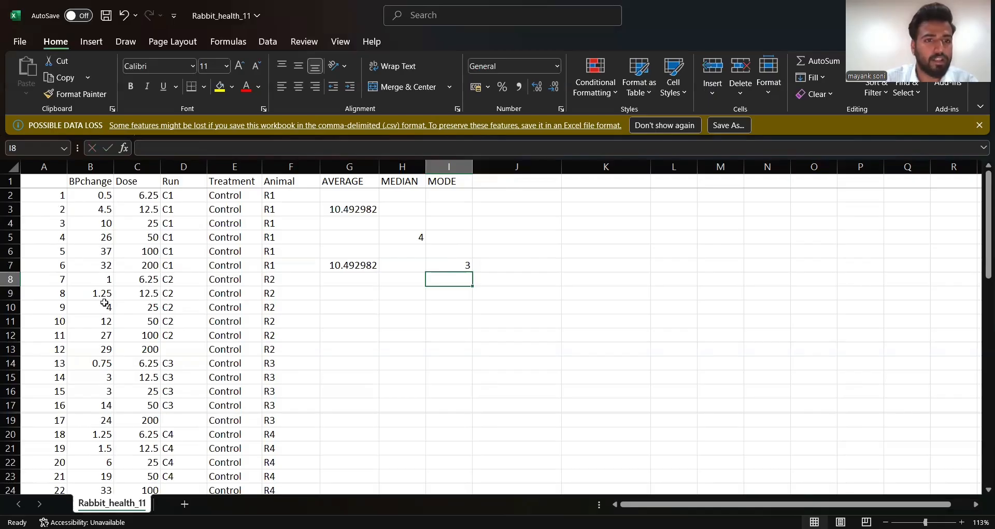
- Examine the BPchange values down the data rows for repeated entries and compare them with the calculated mode
scroll(155, 278, "down", 3)
scroll(155, 278, "down", 3)
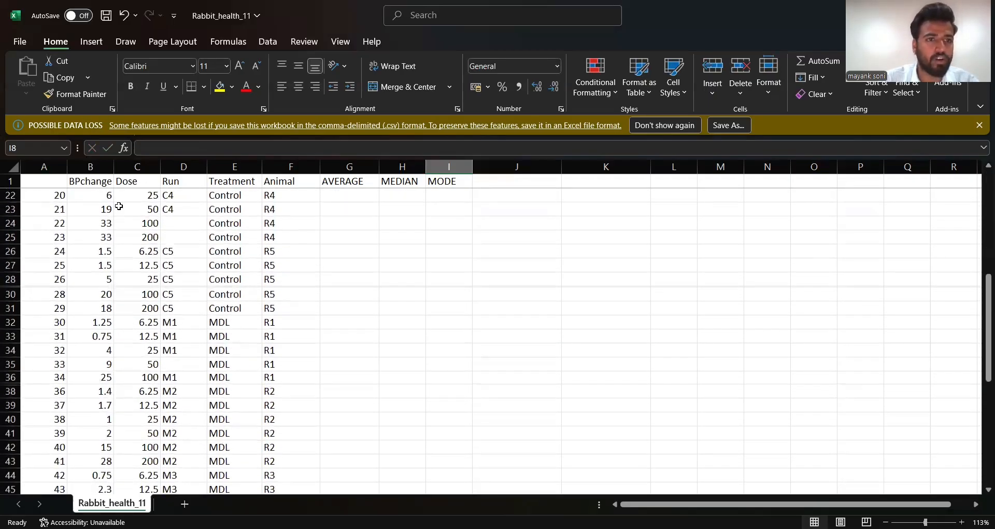
scroll(114, 200, "up", 6)
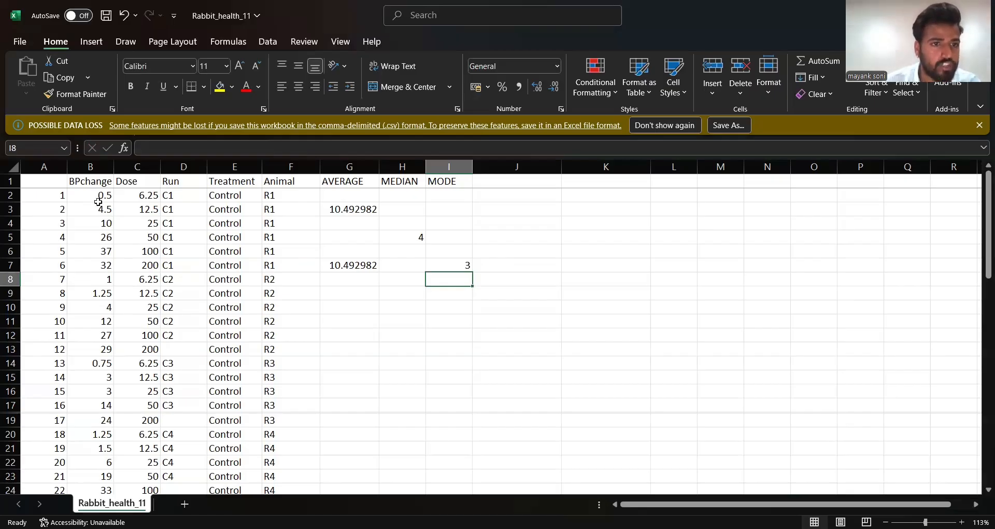
scroll(106, 319, "down", 3)
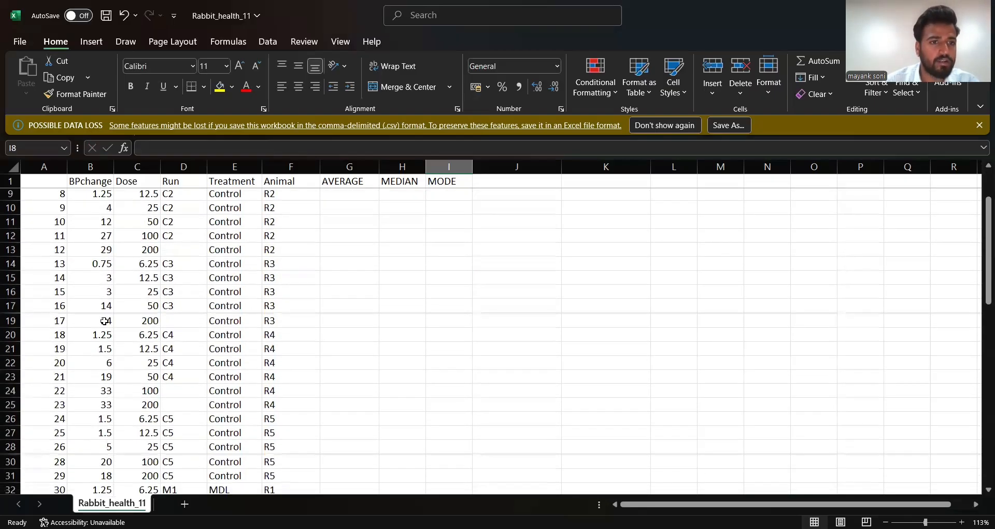
scroll(105, 321, "down", 1)
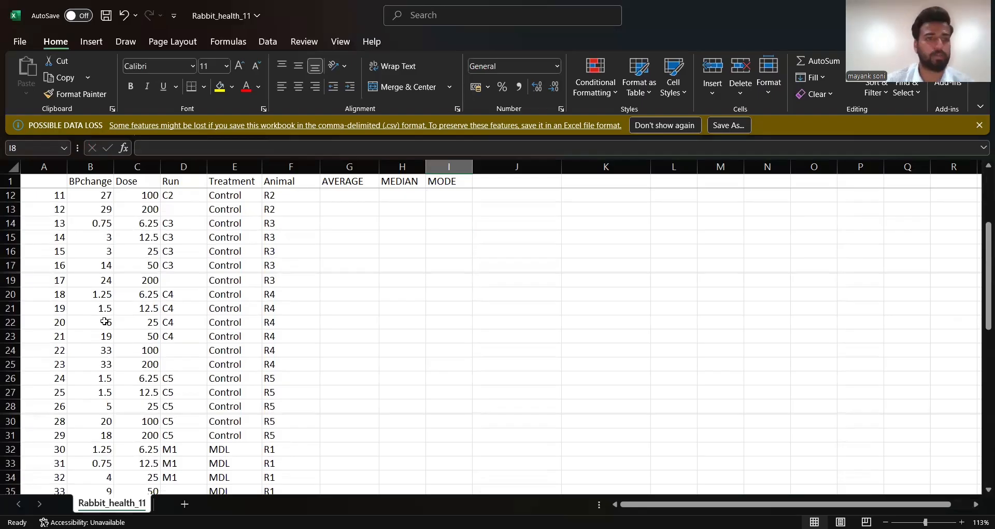
scroll(105, 321, "down", 4)
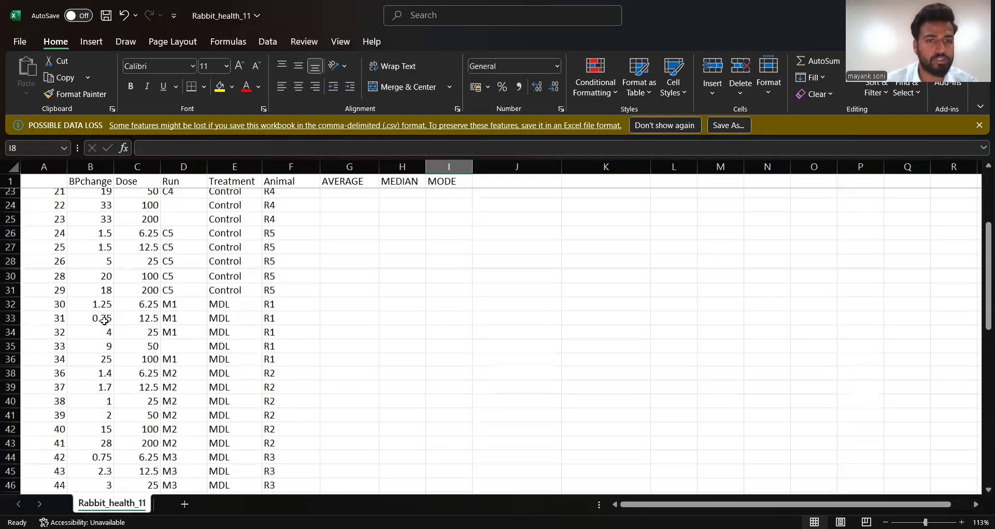
scroll(104, 324, "up", 7)
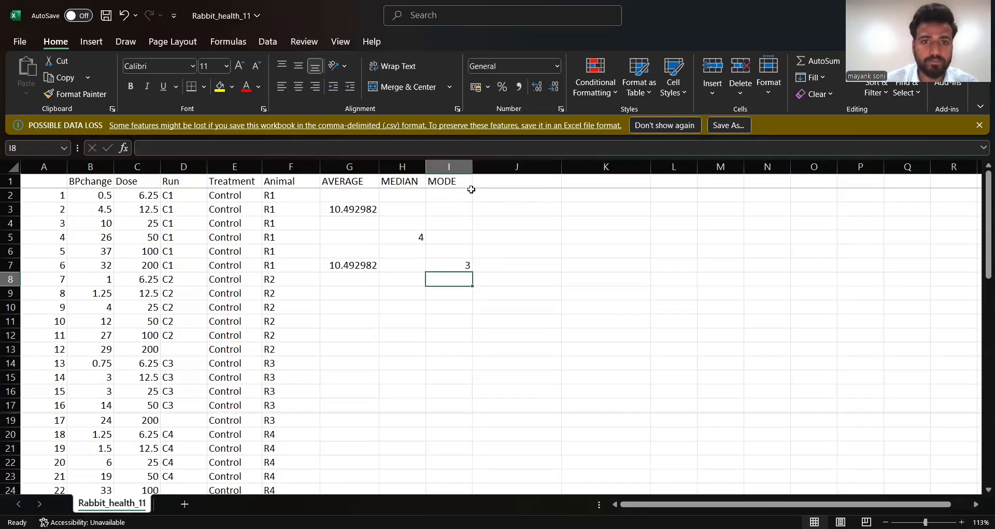
- Add the header STANDARD DEV. in cell J1, beside the MODE header
left_click(514, 179)
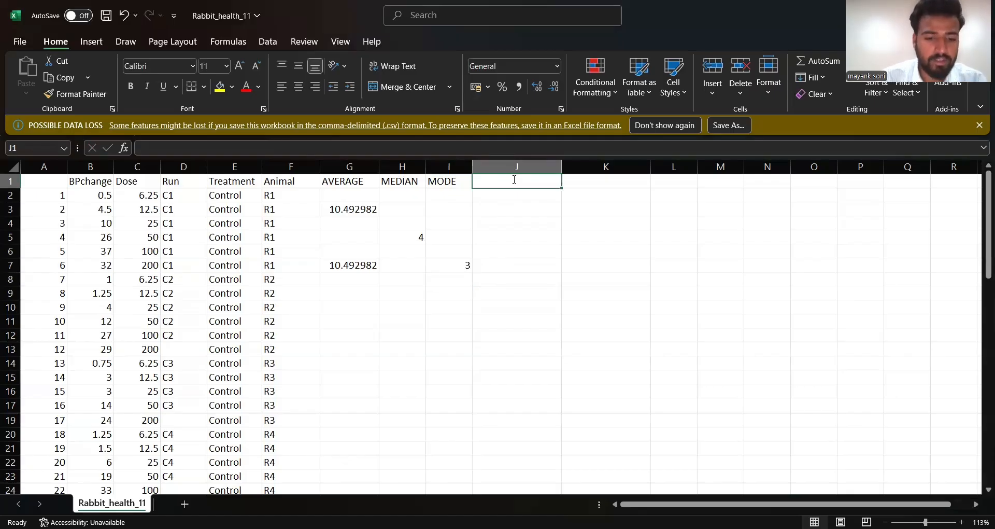
type("STANDARD")
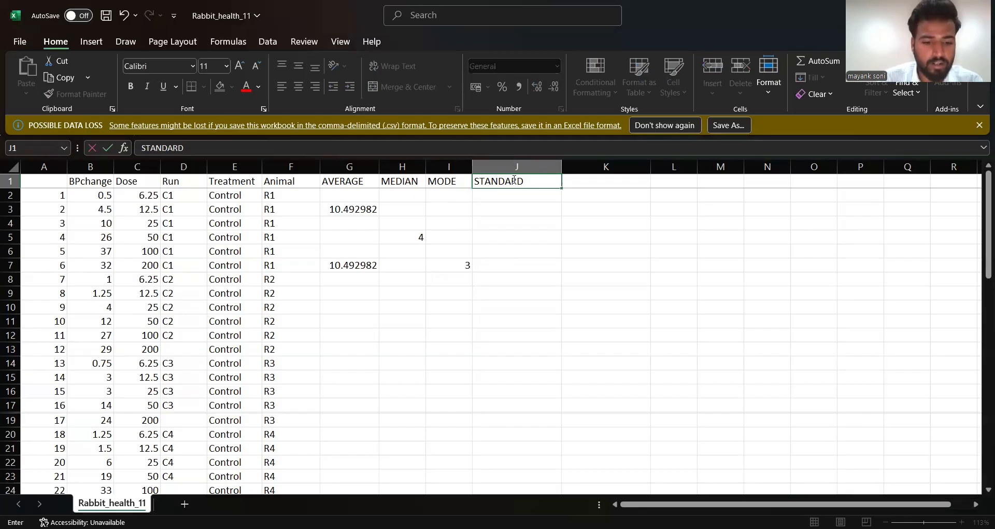
type(" DEV.")
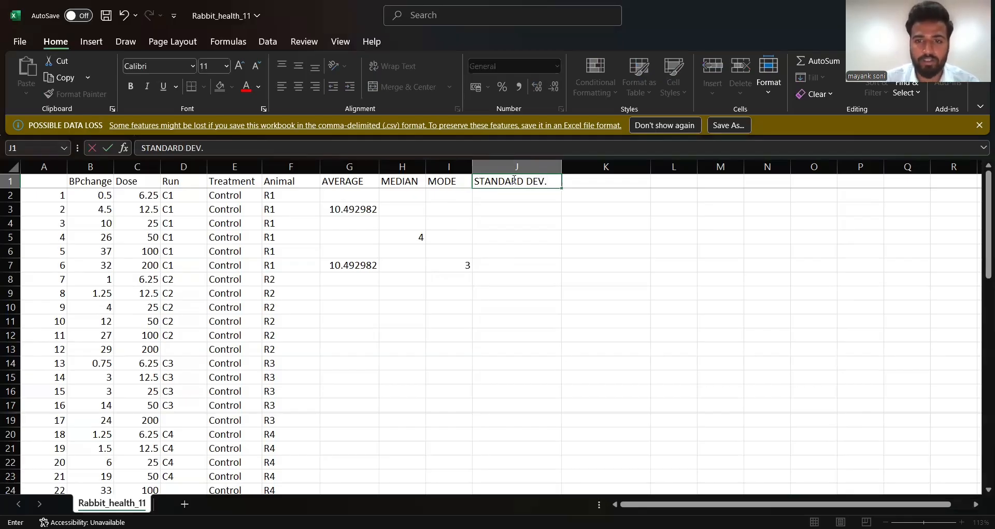
key("Return")
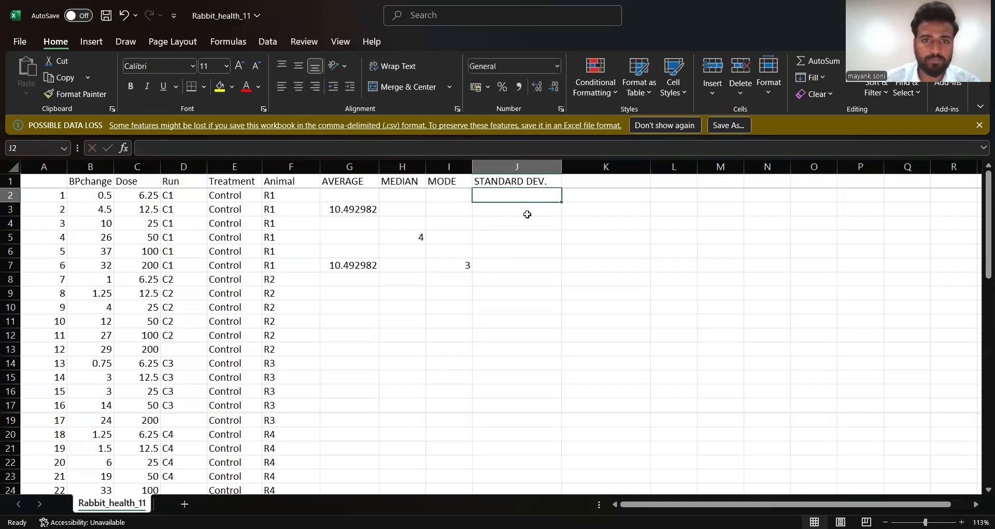
- Start a sample standard deviation formula in cell J4 using the STDEV.S function
left_click(483, 220)
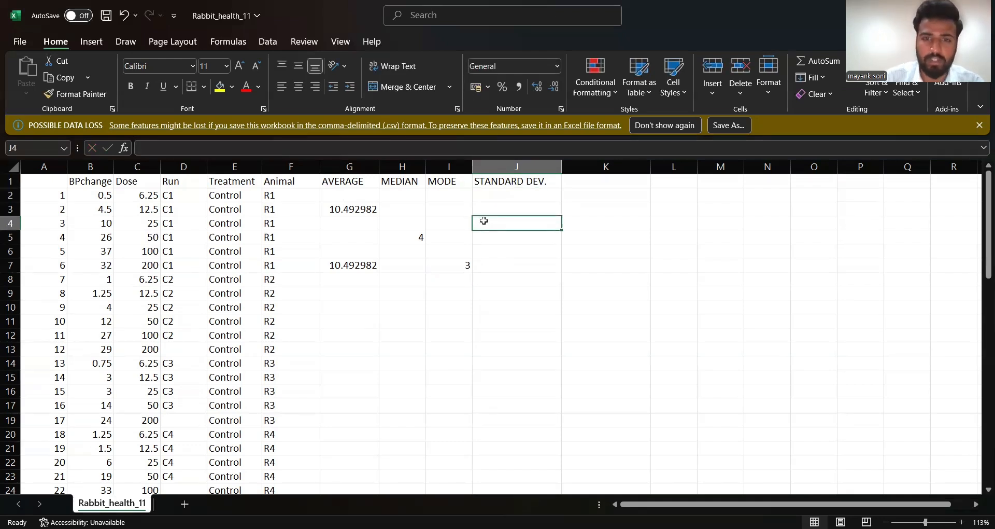
type("=S")
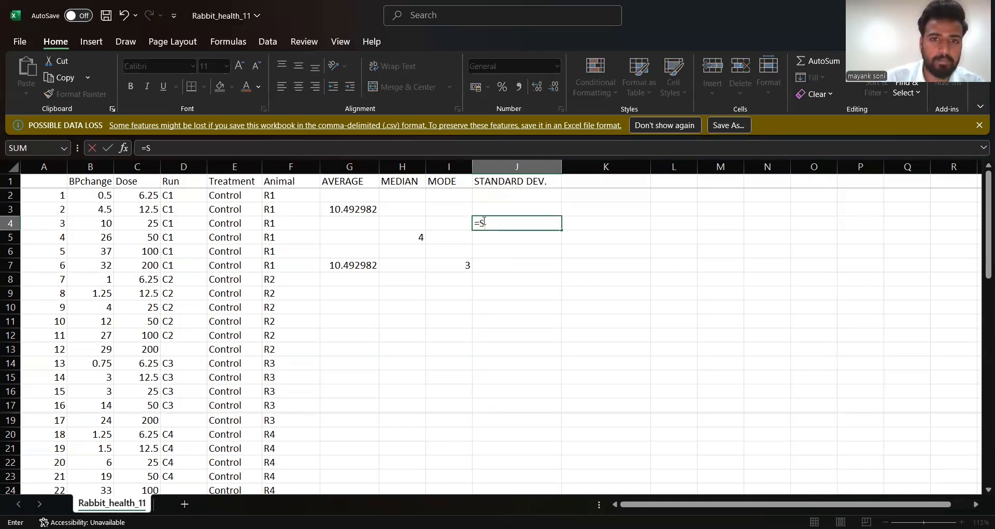
type("T")
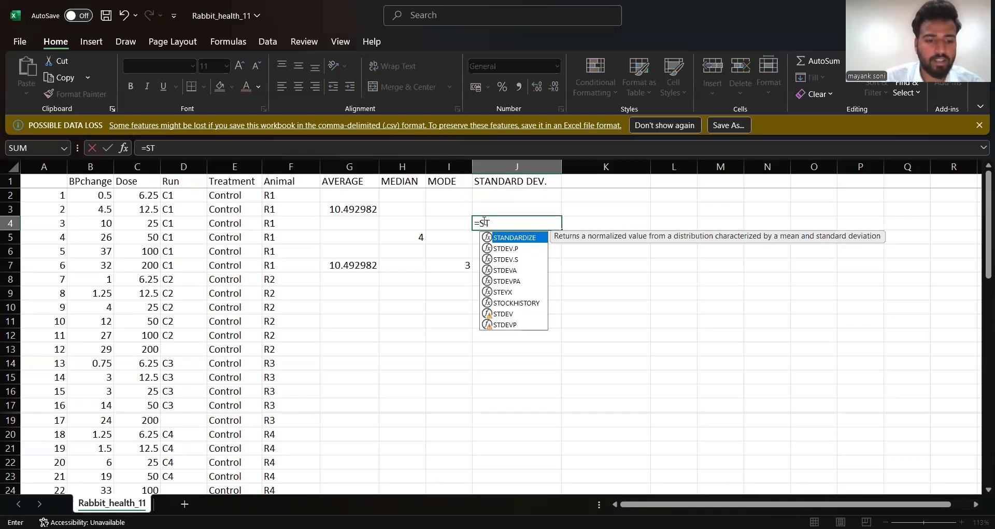
type("DEV")
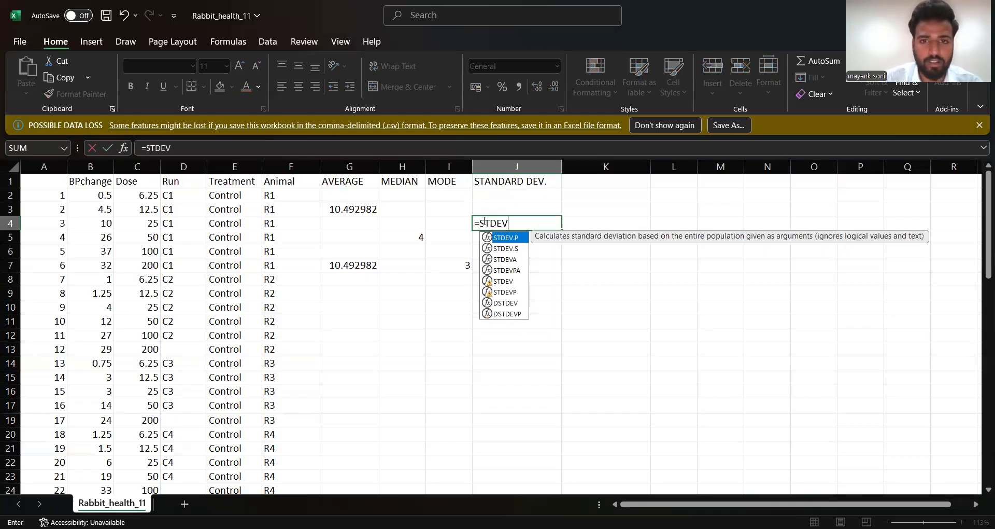
left_click(511, 249)
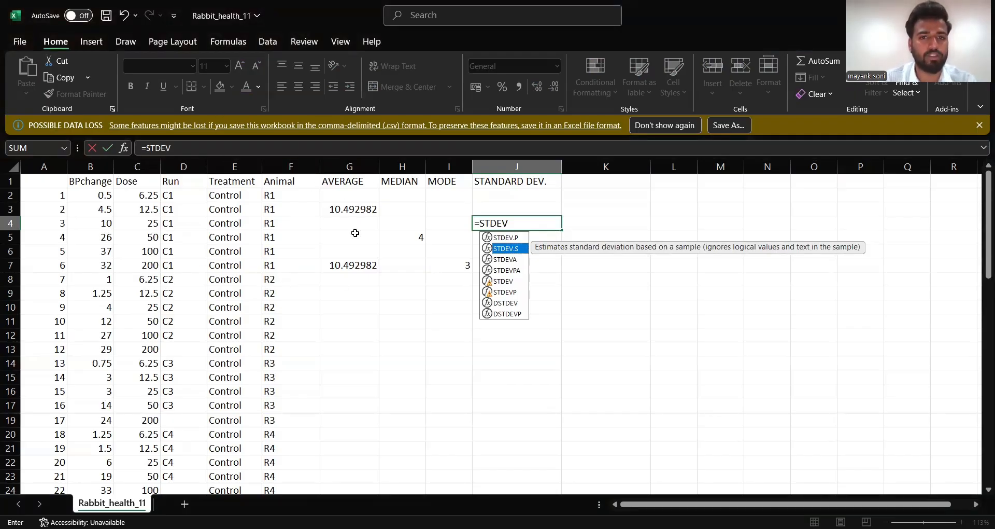
double_click(515, 251)
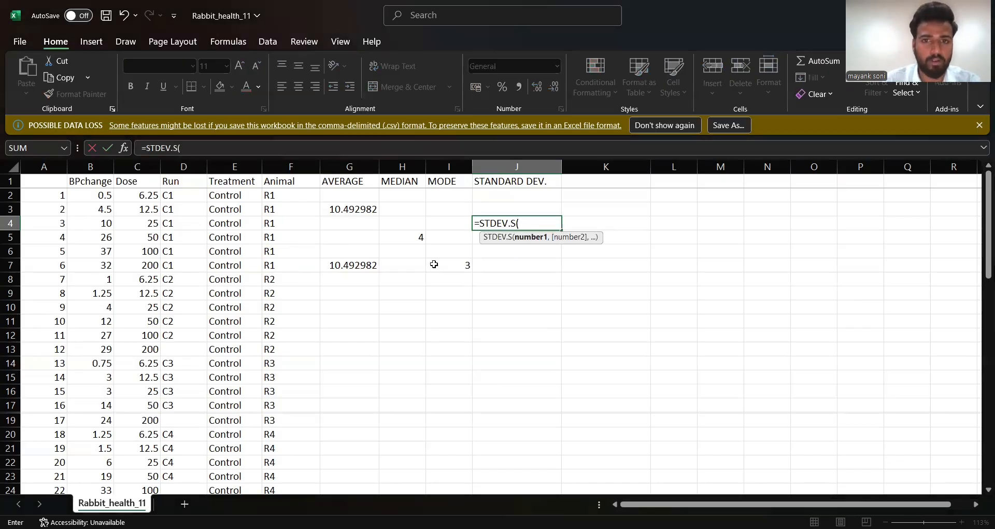
- Complete the STDEV.S formula in J4 with the BPchange range B2:B61 as its argument, and select the result cell
left_click(92, 199)
key("ctrl+shift+Down")
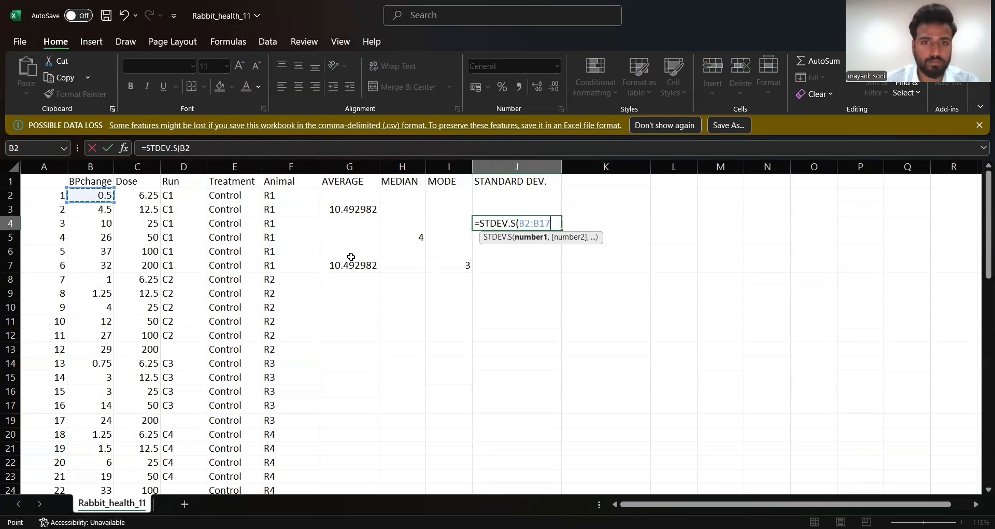
key("ctrl+shift+Down")
scroll(351, 256, "up", 5)
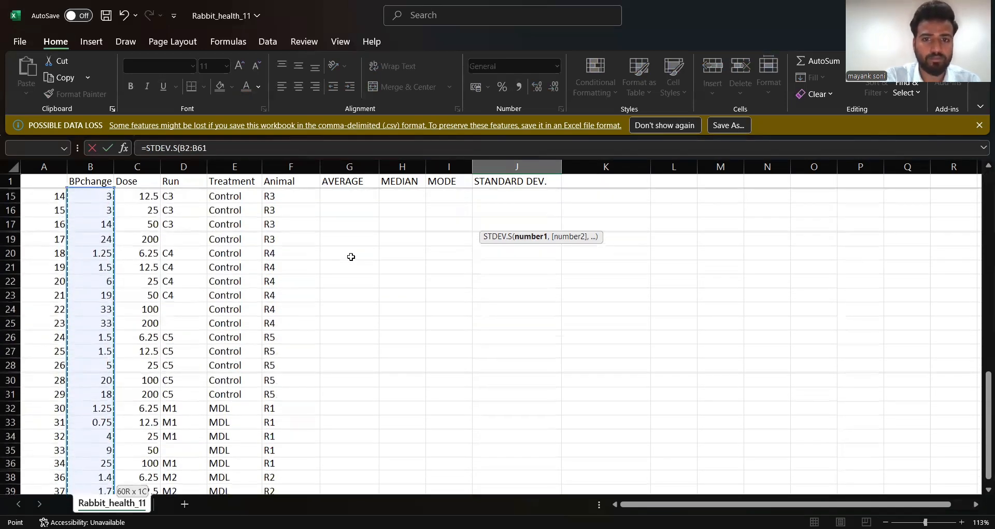
scroll(351, 256, "up", 5)
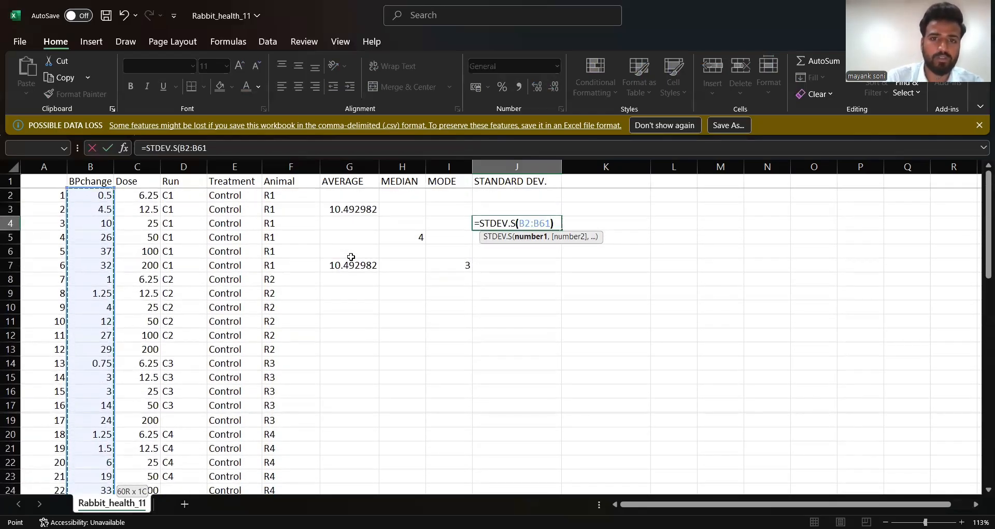
type(")")
key("Return")
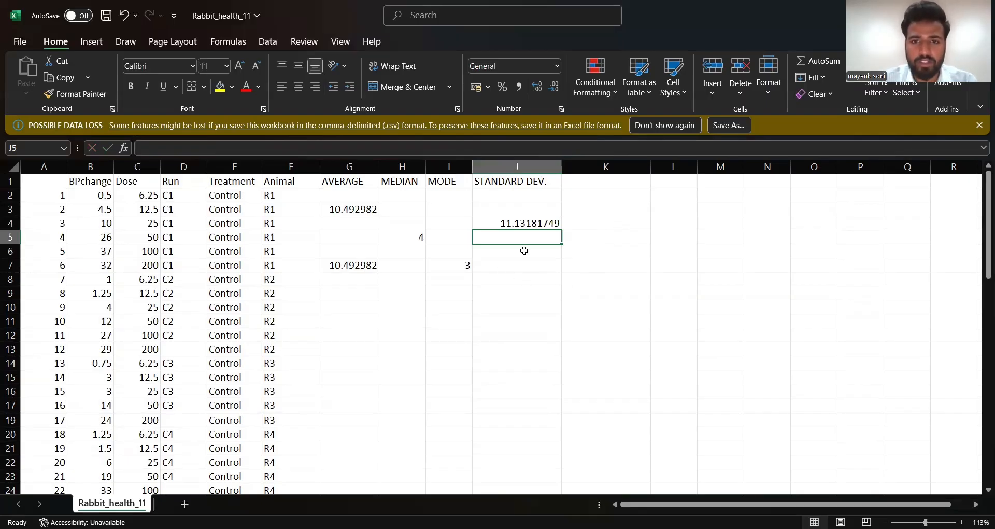
left_click(517, 219)
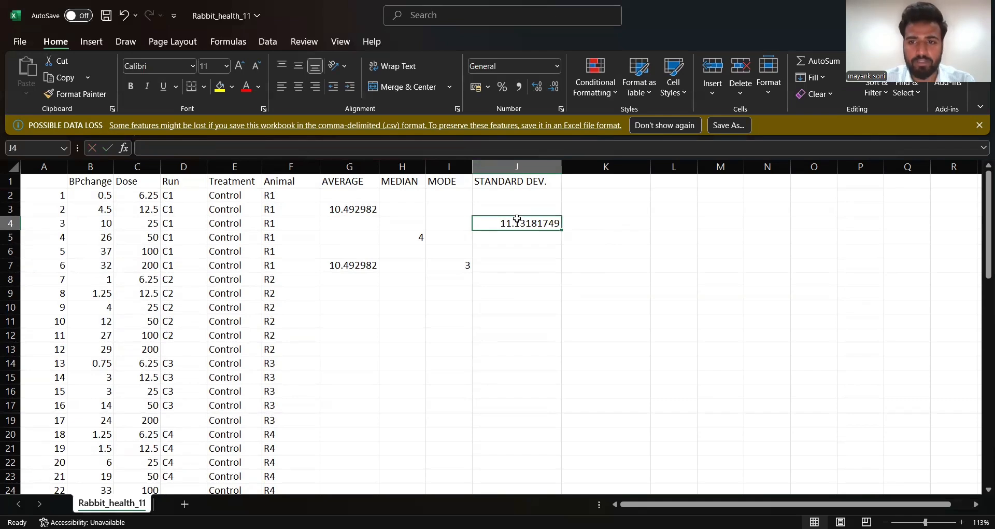